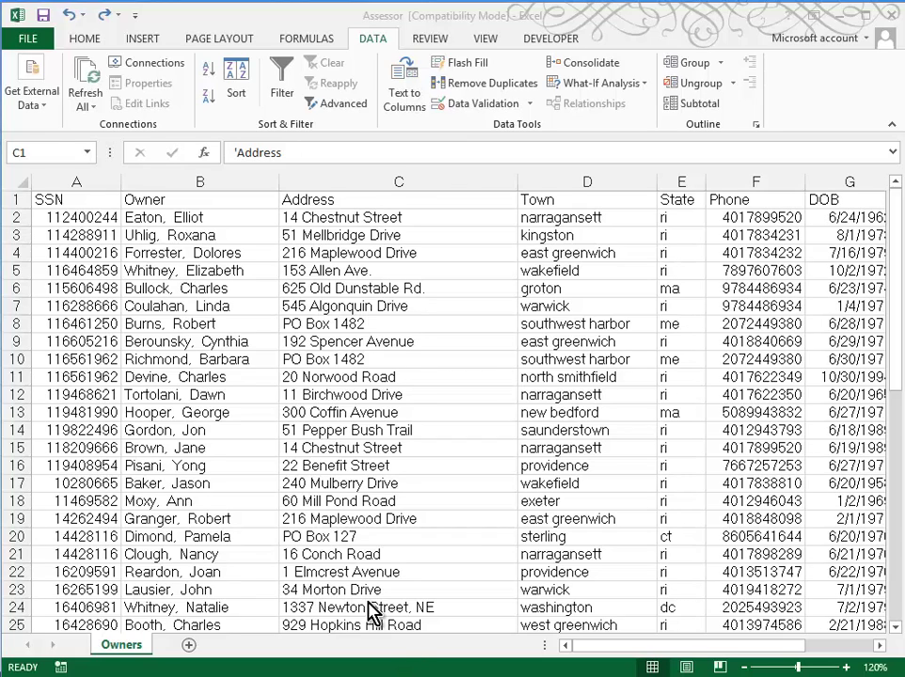
Step: Convert the Owners data range A1:G51 into a table with a header row
{"action": "left_click", "coordinate": [415, 252]}
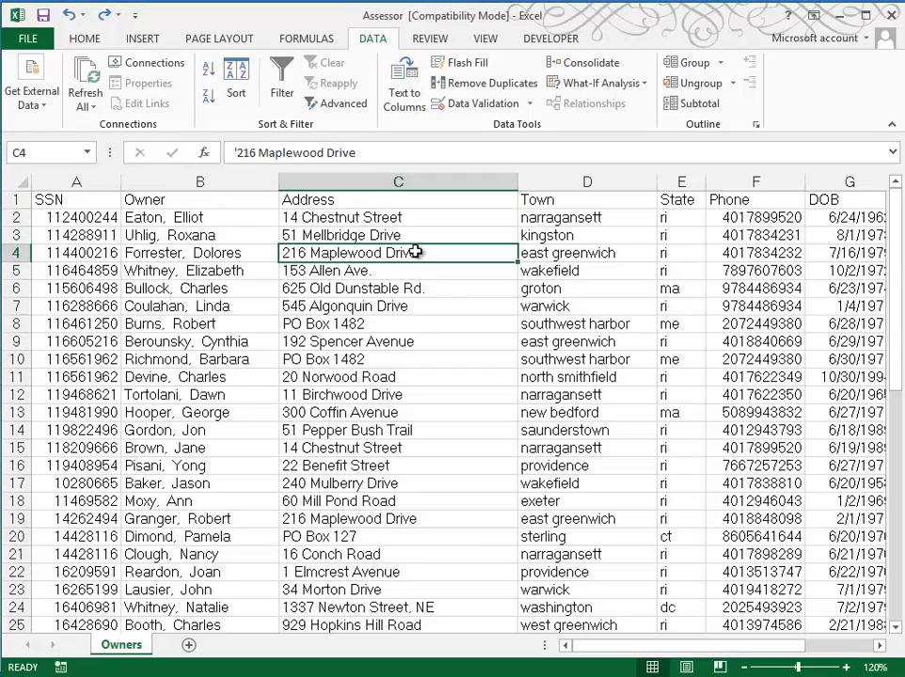
{"action": "key", "text": "ctrl+a"}
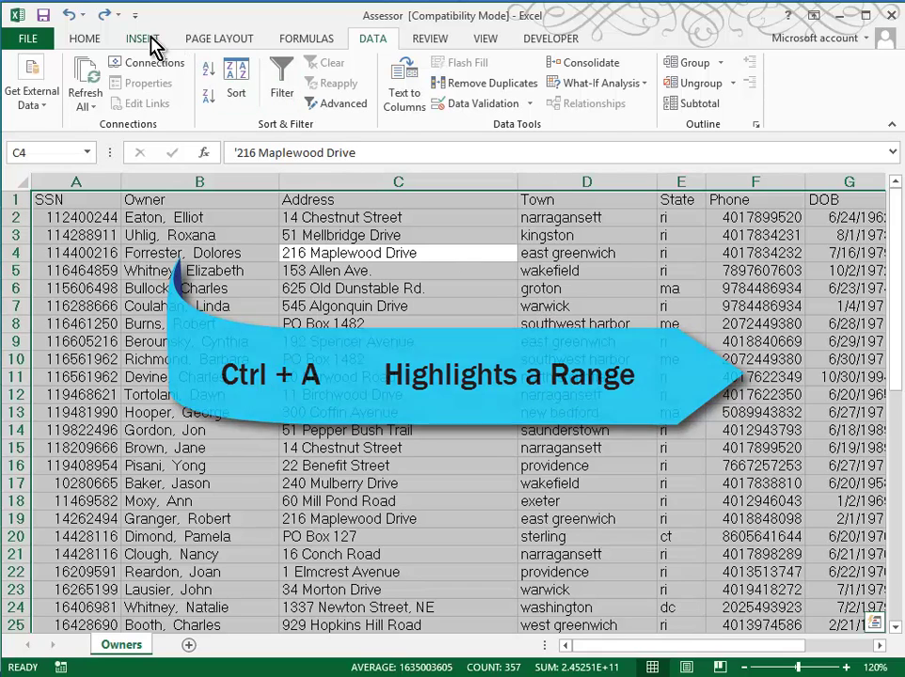
{"action": "left_click", "coordinate": [149, 42]}
{"action": "left_click", "coordinate": [150, 83]}
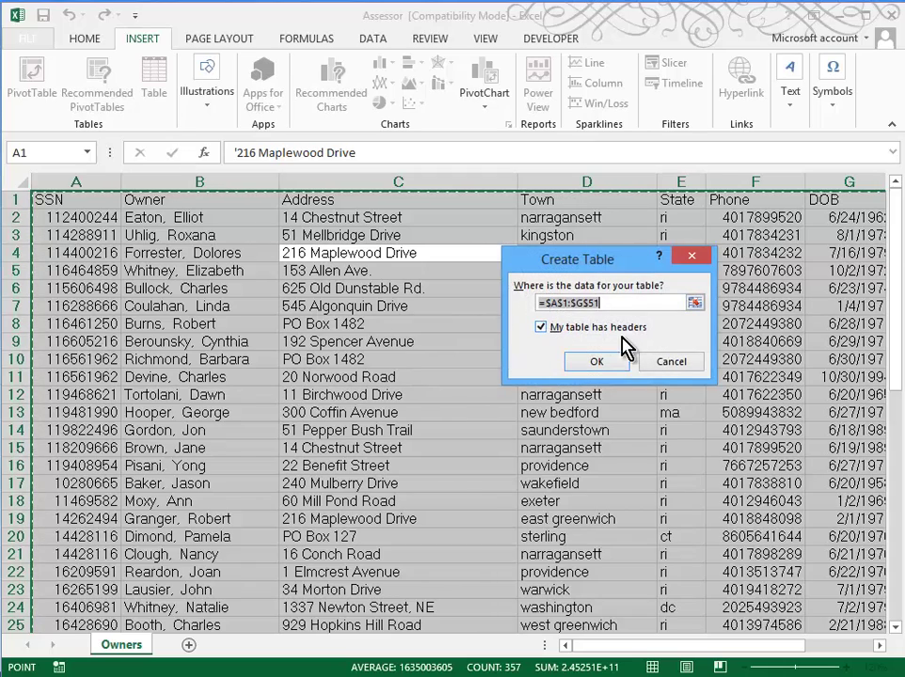
{"action": "left_click", "coordinate": [612, 363]}
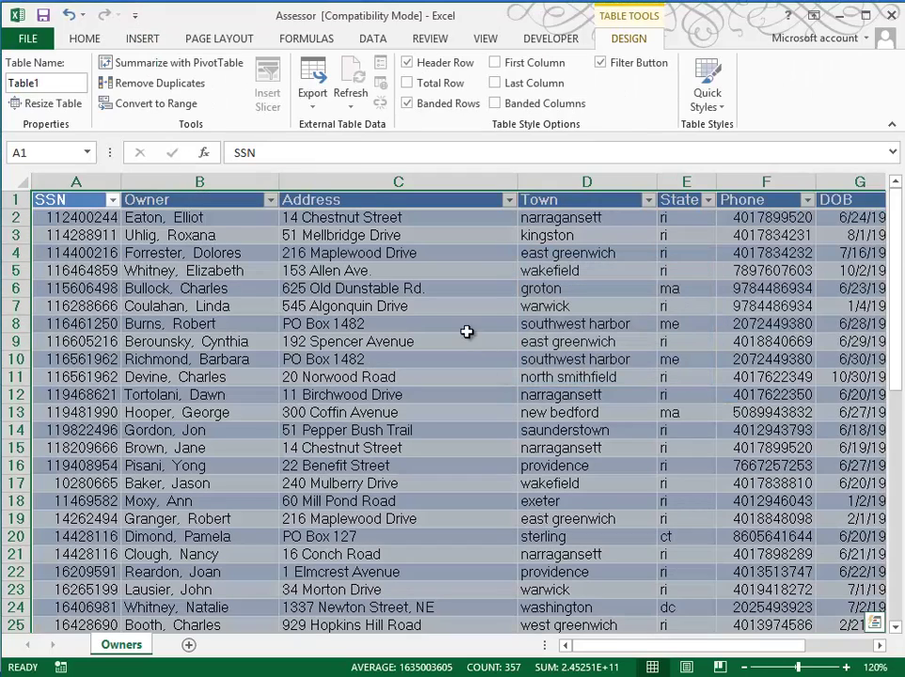
{"action": "left_click", "coordinate": [428, 307]}
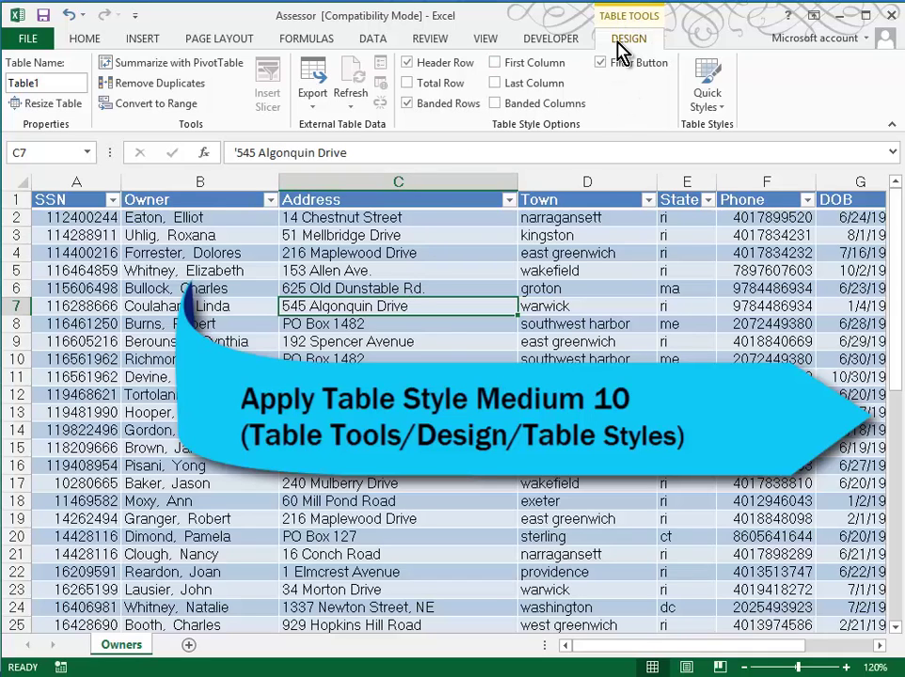
Step: Apply the red Table Style Medium 10 to Table1
{"action": "left_click", "coordinate": [721, 116]}
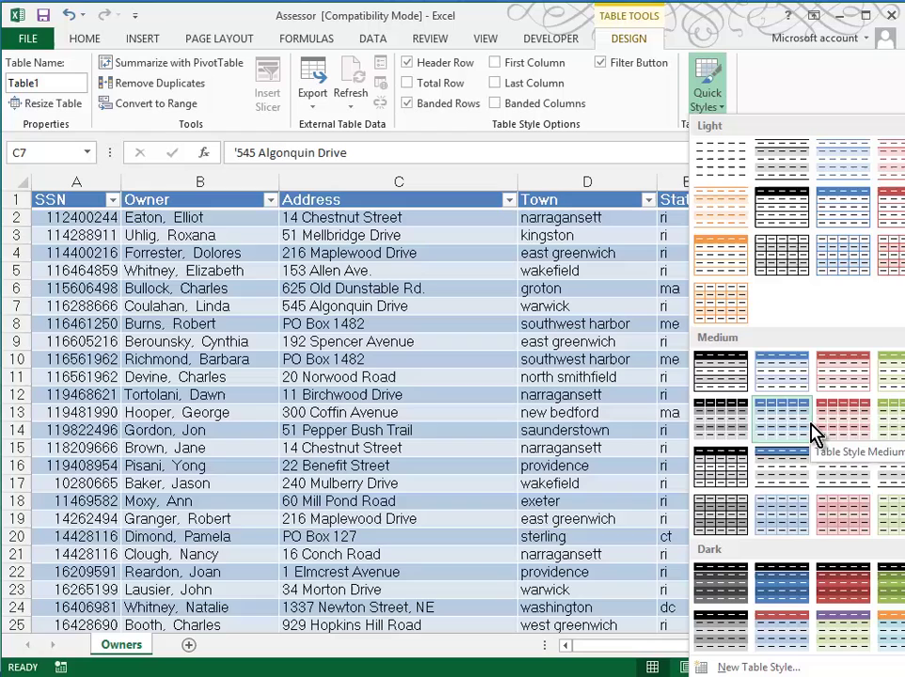
{"action": "left_click", "coordinate": [858, 428]}
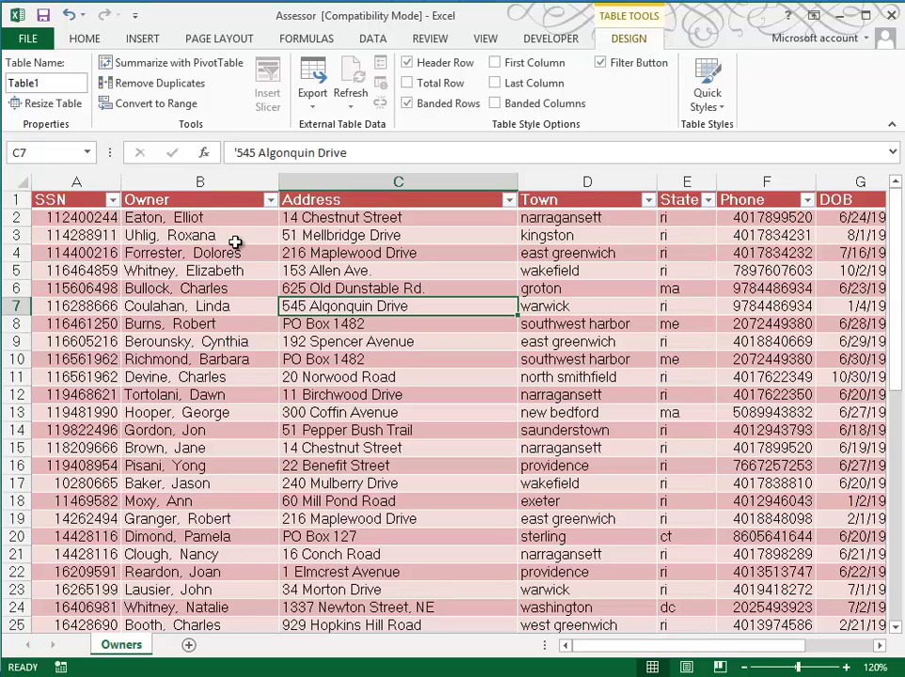
Step: Insert a blank column before Address and select the owner names through row 51
{"action": "right_click", "coordinate": [347, 184]}
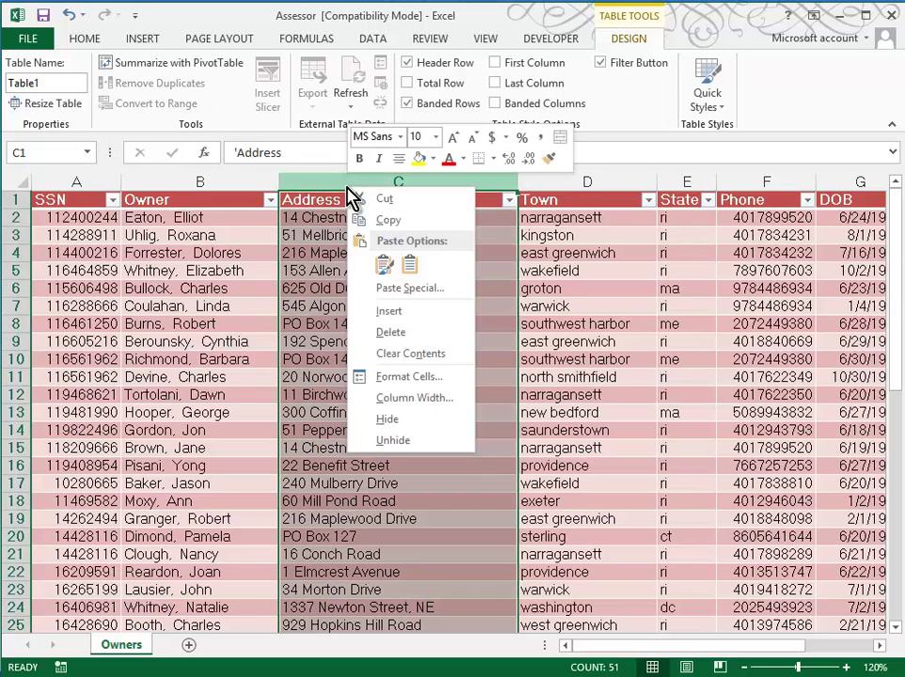
{"action": "left_click", "coordinate": [381, 309]}
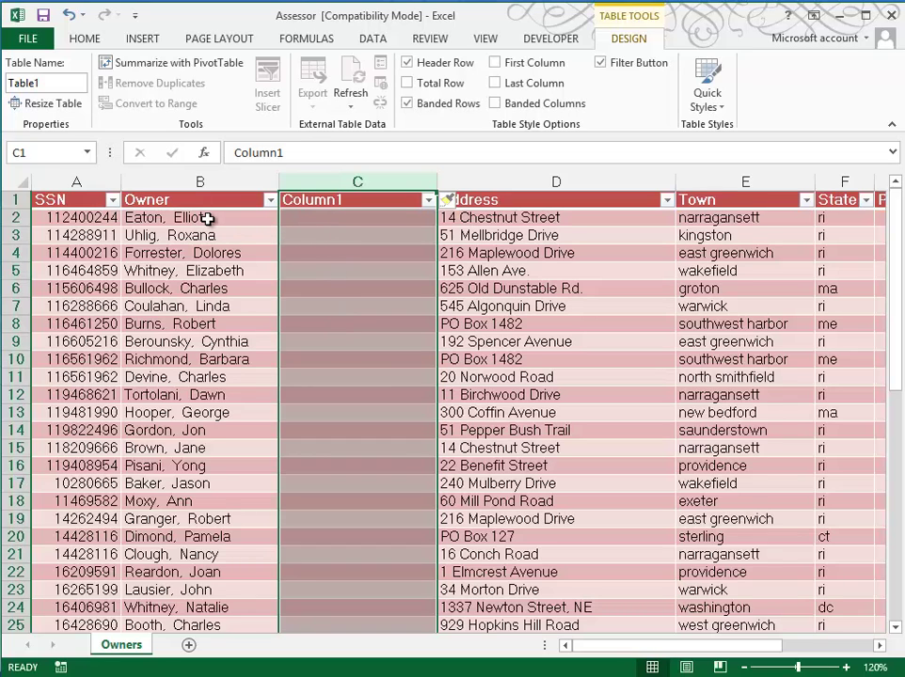
{"action": "mouse_move", "coordinate": [206, 218]}
{"action": "left_mouse_down"}
{"action": "mouse_move", "coordinate": [202, 317]}
{"action": "mouse_move", "coordinate": [230, 590]}
{"action": "mouse_move", "coordinate": [226, 629]}
{"action": "mouse_move", "coordinate": [213, 533]}
{"action": "mouse_move", "coordinate": [212, 560]}
{"action": "mouse_move", "coordinate": [210, 35]}
{"action": "mouse_move", "coordinate": [188, 217]}
{"action": "left_mouse_up"}
{"action": "left_click", "coordinate": [213, 569]}
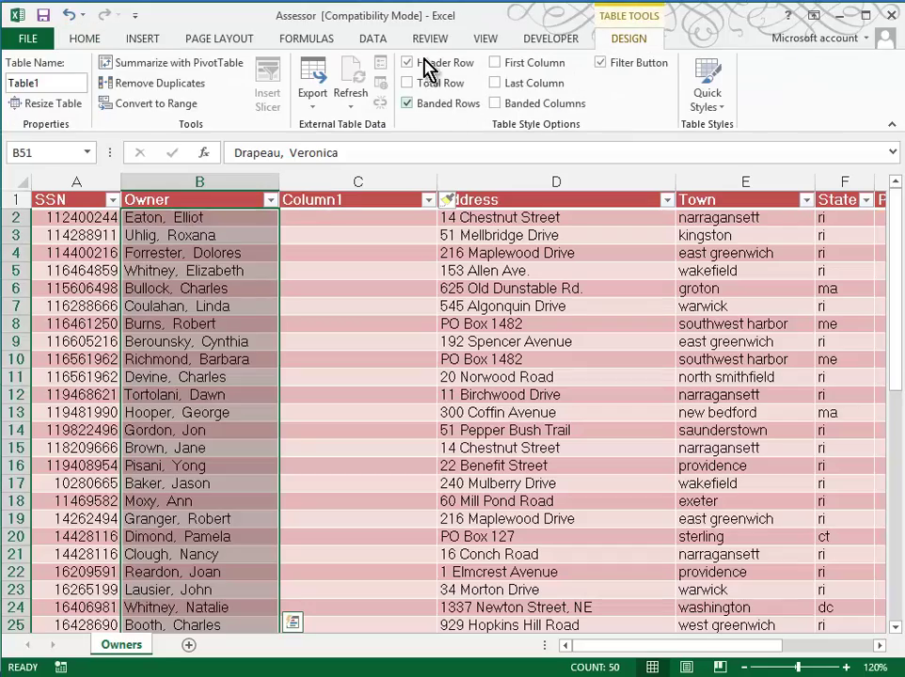
Step: Split the Owner names with Text to Columns using comma and space delimiters
{"action": "left_click", "coordinate": [375, 41]}
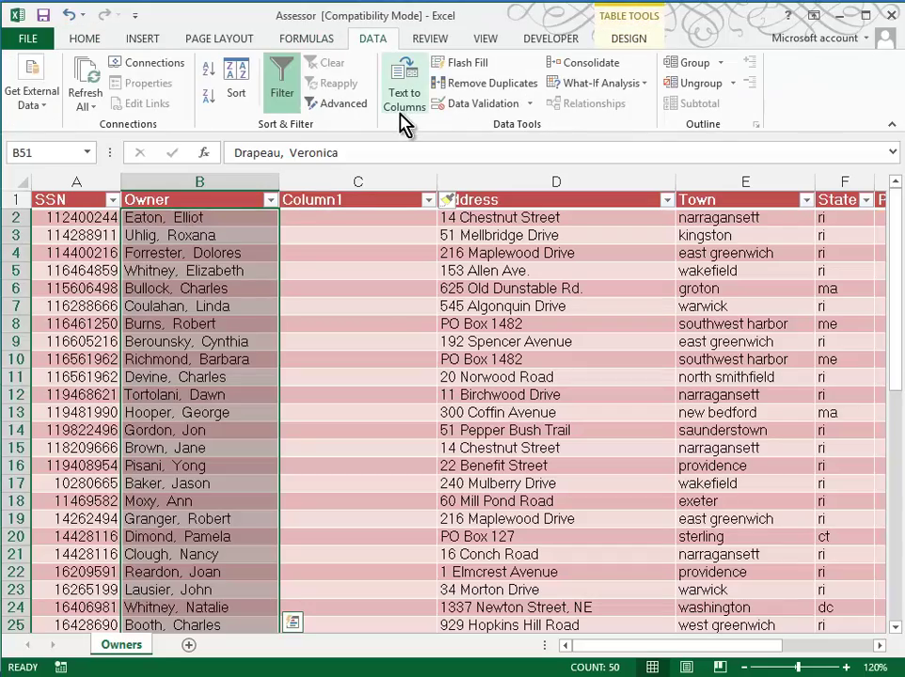
{"action": "left_click", "coordinate": [405, 111]}
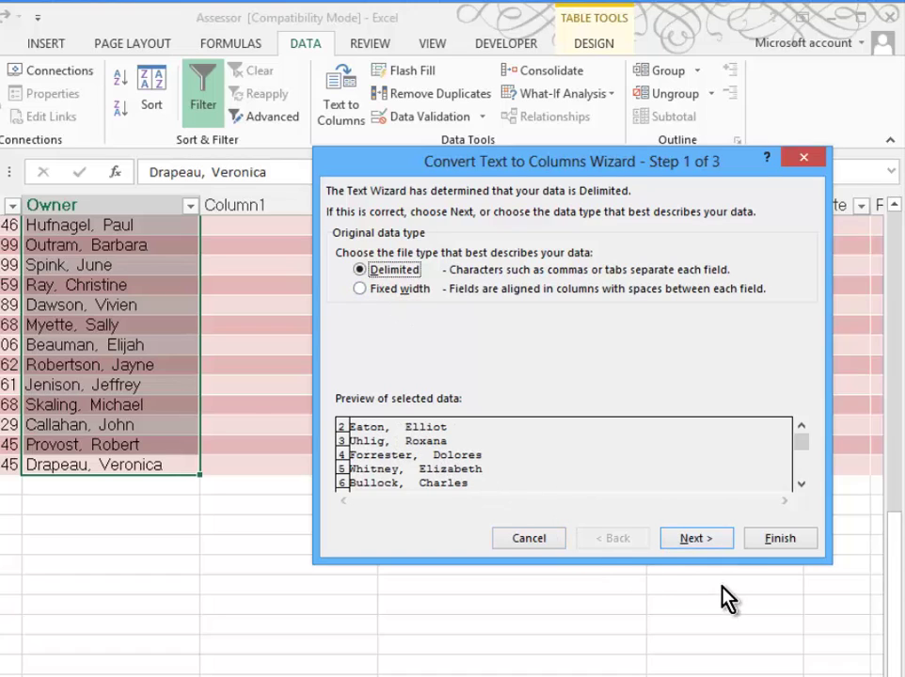
{"action": "left_click", "coordinate": [713, 544]}
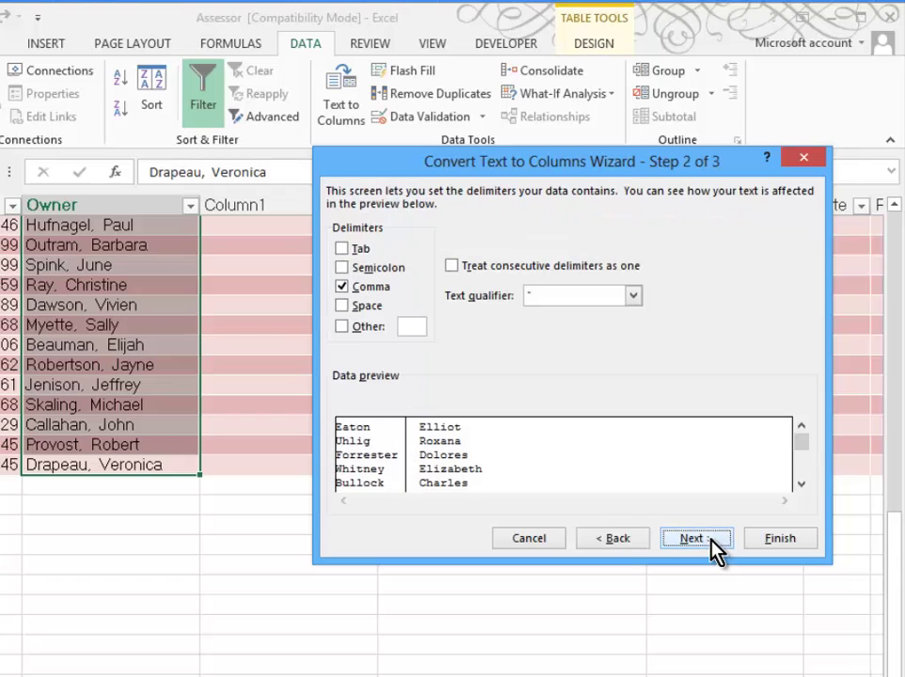
{"action": "left_click", "coordinate": [346, 306]}
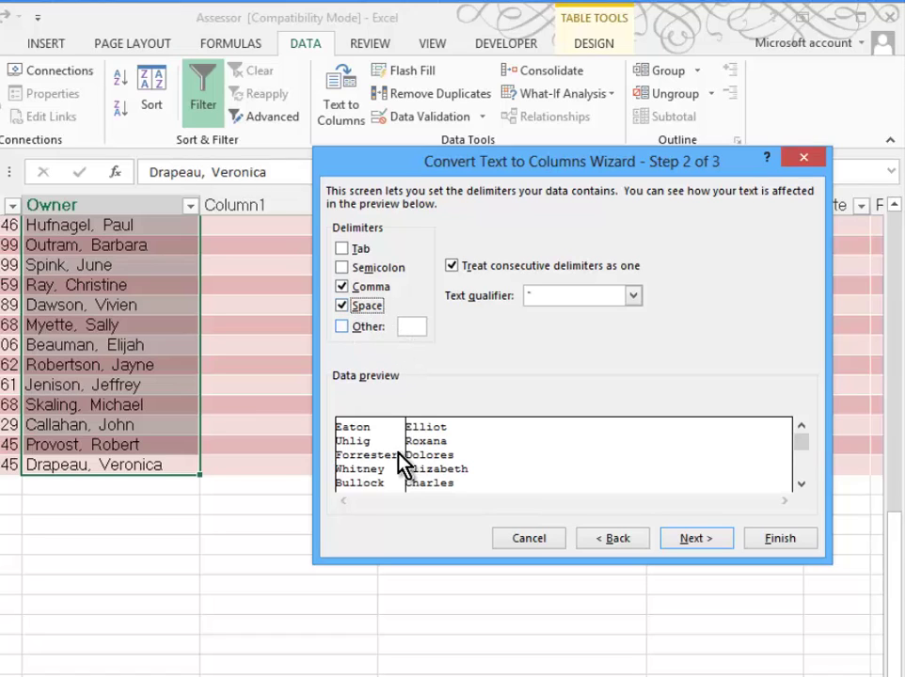
{"action": "left_click", "coordinate": [697, 540]}
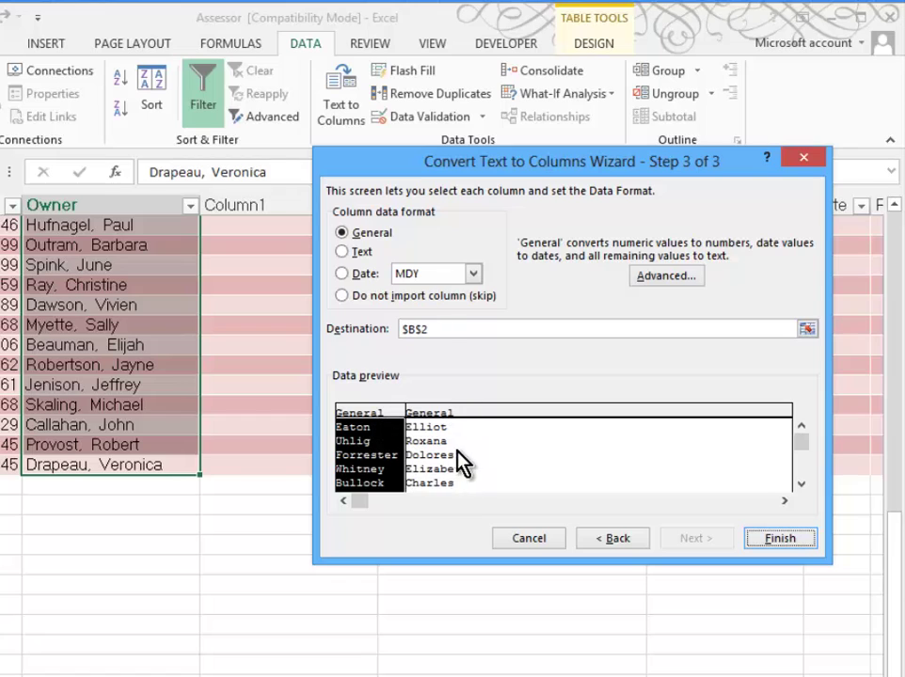
{"action": "left_click", "coordinate": [779, 538]}
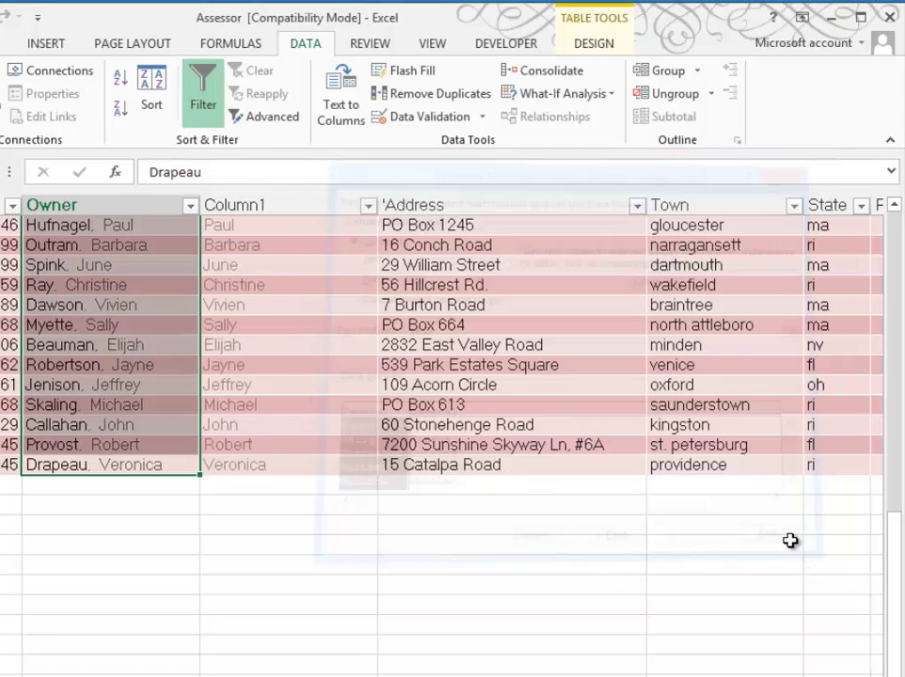
{"action": "left_click", "coordinate": [899, 422]}
{"action": "left_click_drag", "start_coordinate": [898, 373], "coordinate": [899, 226]}
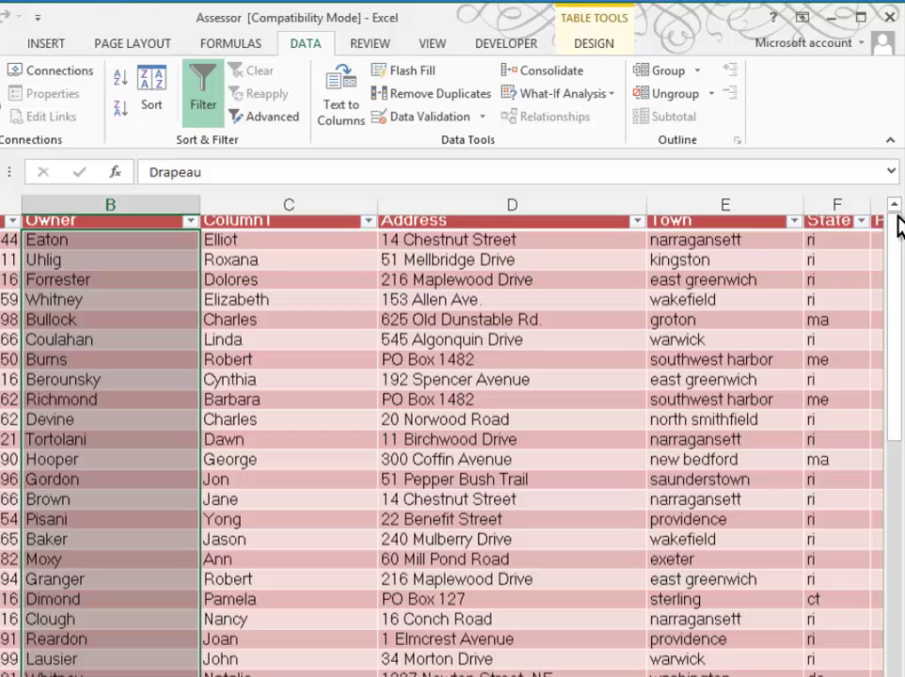
{"action": "left_click", "coordinate": [146, 325]}
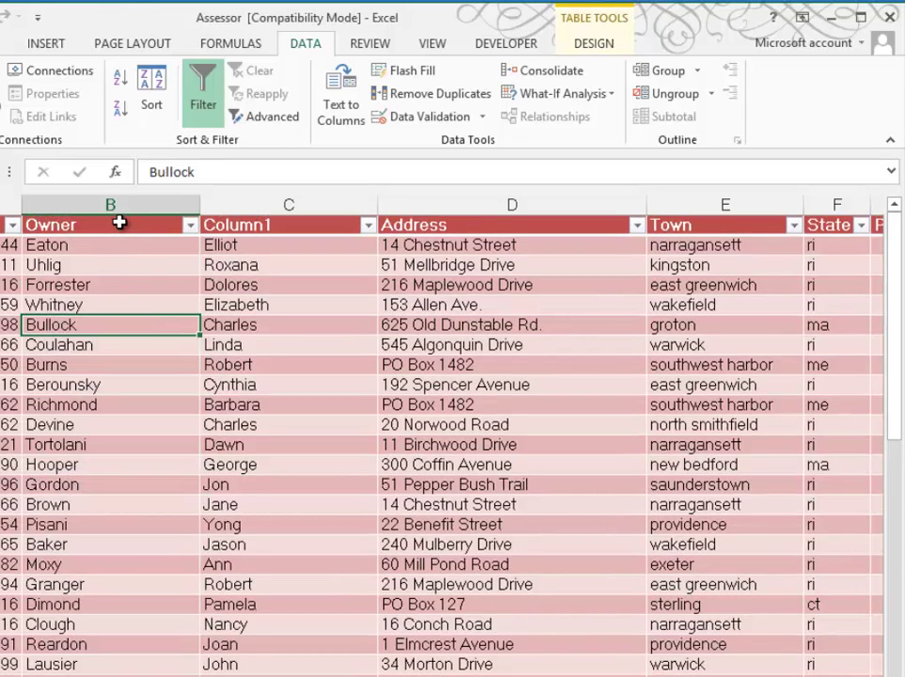
Step: Rename the Owner header to 'Last Name' and clear the Column1 header
{"action": "double_click", "coordinate": [118, 224]}
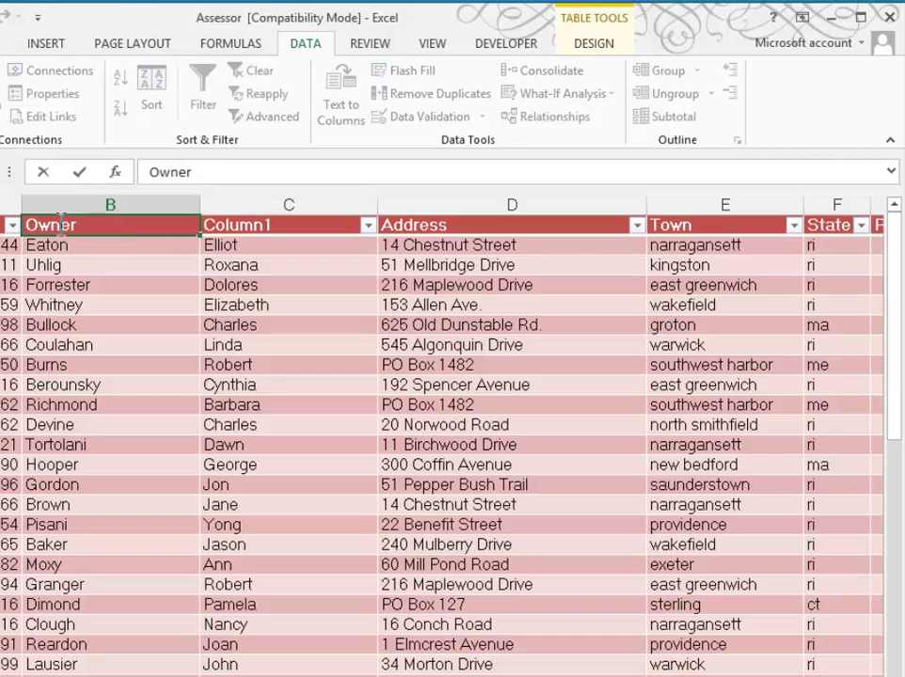
{"action": "double_click", "coordinate": [26, 234]}
{"action": "type", "text": "Last Name"}
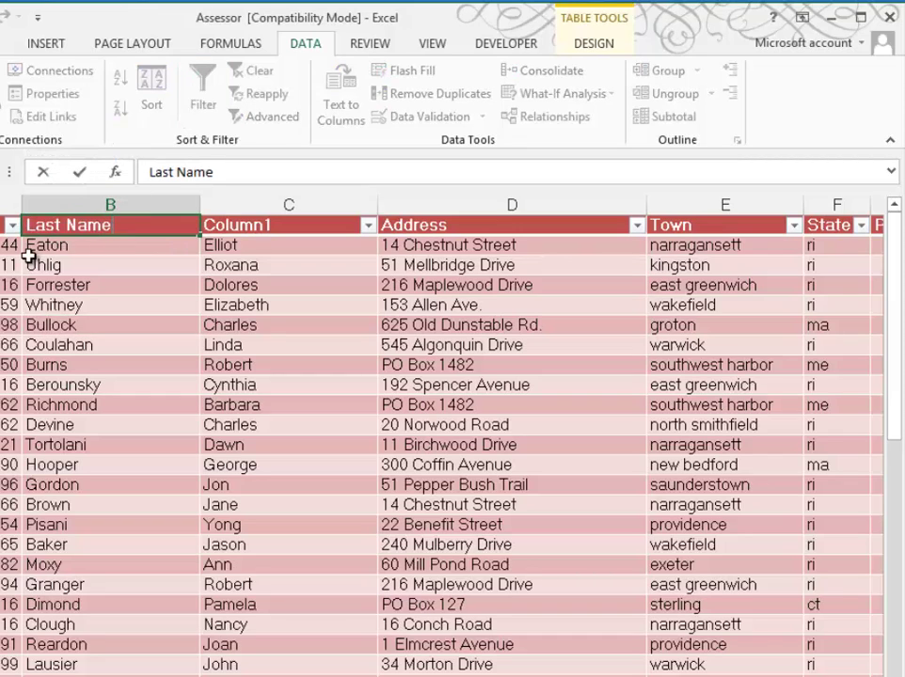
{"action": "left_click", "coordinate": [250, 223]}
{"action": "key", "text": "BackSpace"}
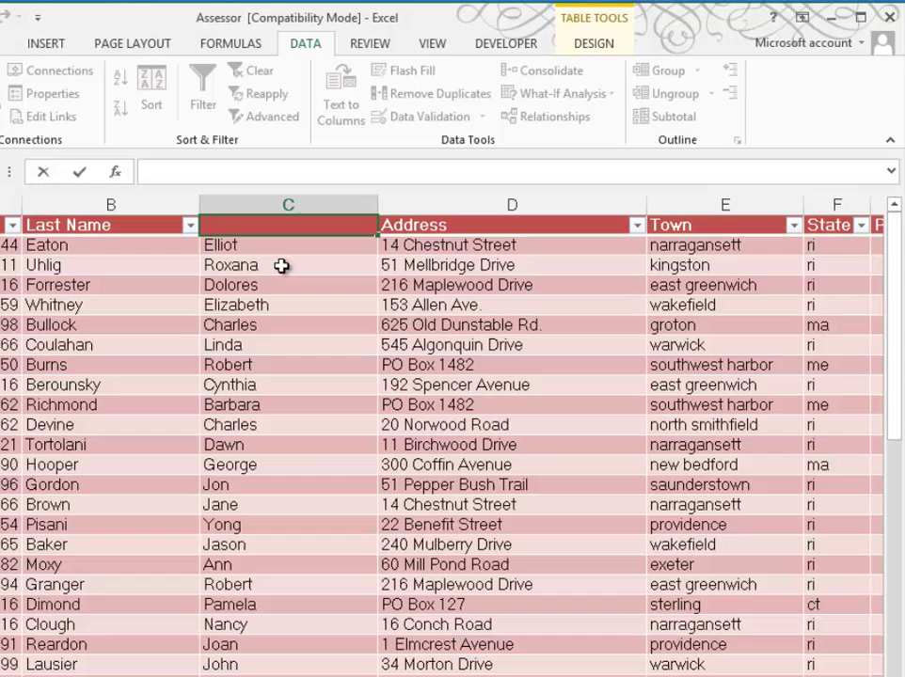
Step: Name the split column 'First' and add a 'Status' header after DOB
{"action": "type", "text": "First"}
{"action": "scroll", "coordinate": [667, 225], "scroll_direction": "right", "scroll_amount": 3}
{"action": "left_click", "coordinate": [667, 225]}
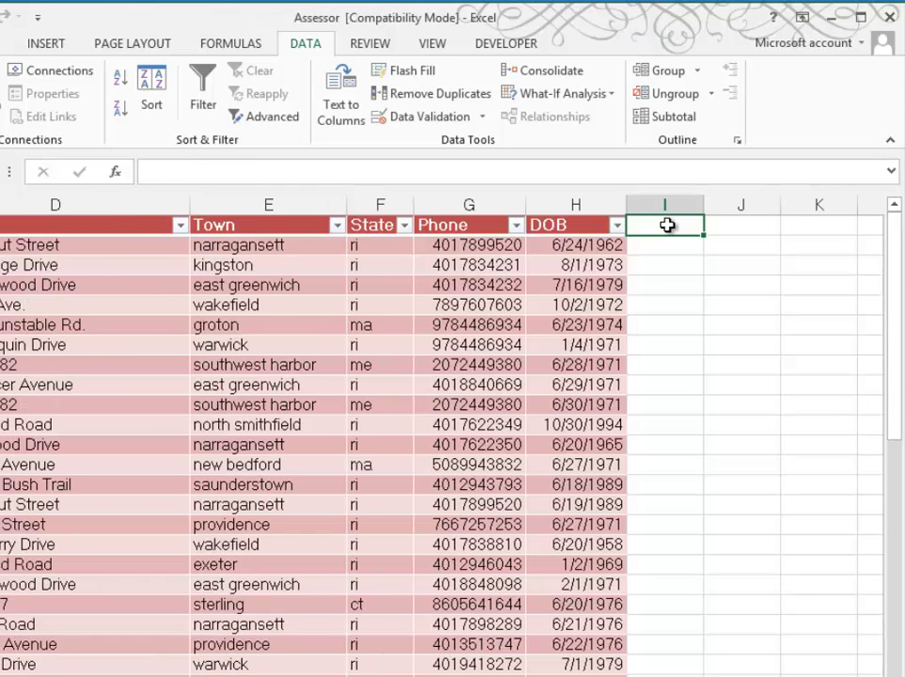
{"action": "type", "text": "Status"}
{"action": "key", "text": "Return"}
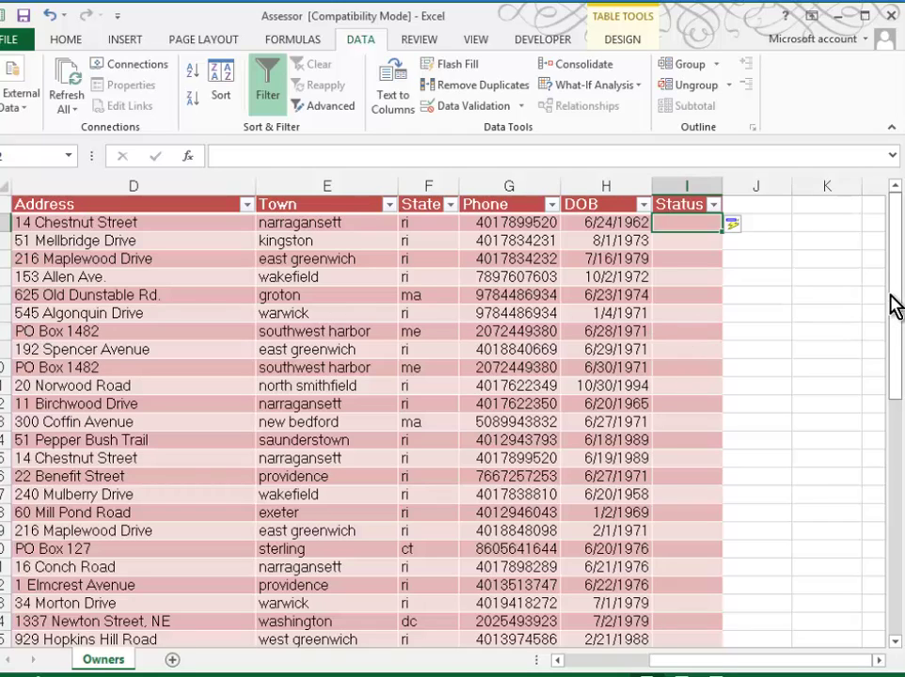
Step: Fill Status with =IF(LEFT(D2,6)="PO Box","Discard","") to flag PO Box addresses
{"action": "type", "text": "=if("}
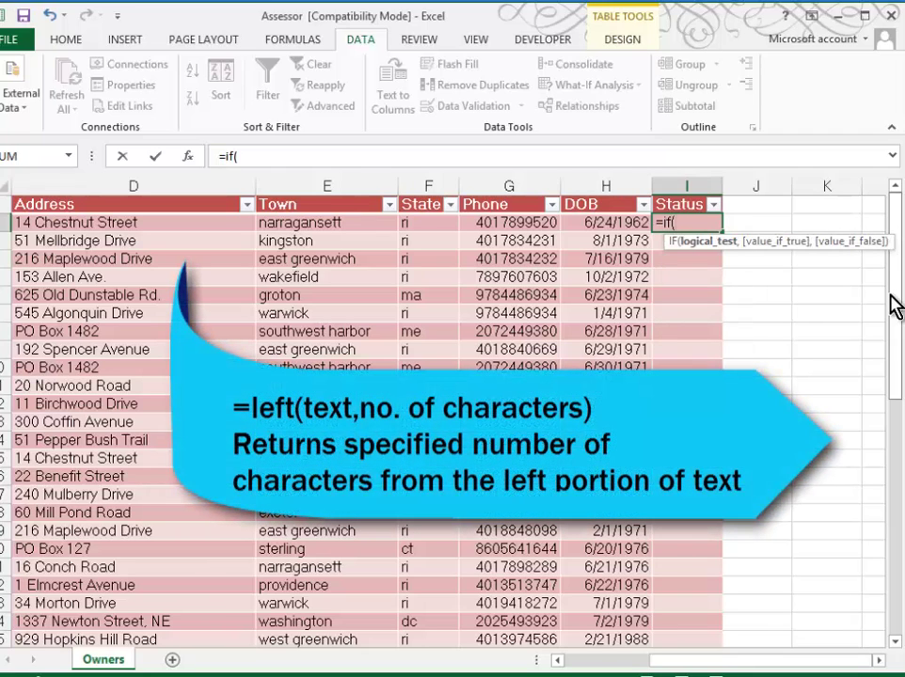
{"action": "type", "text": "left"}
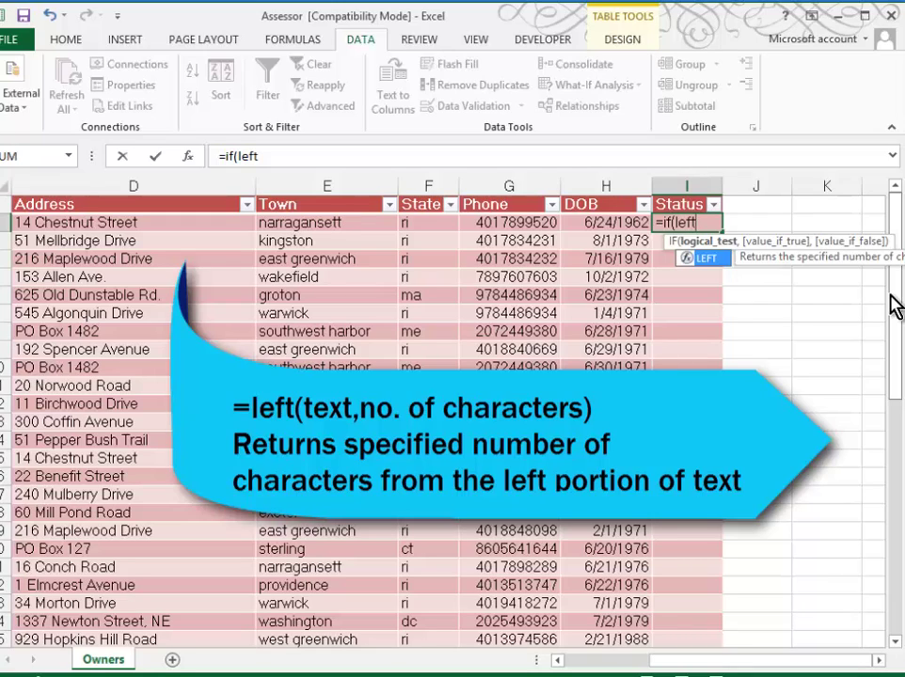
{"action": "type", "text": "("}
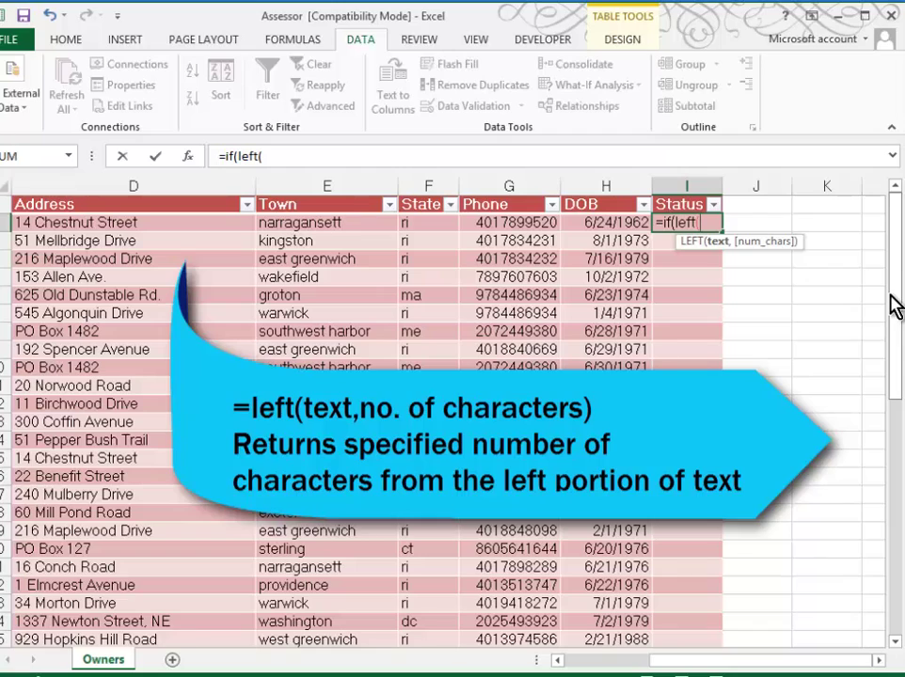
{"action": "type", "text": "d2"}
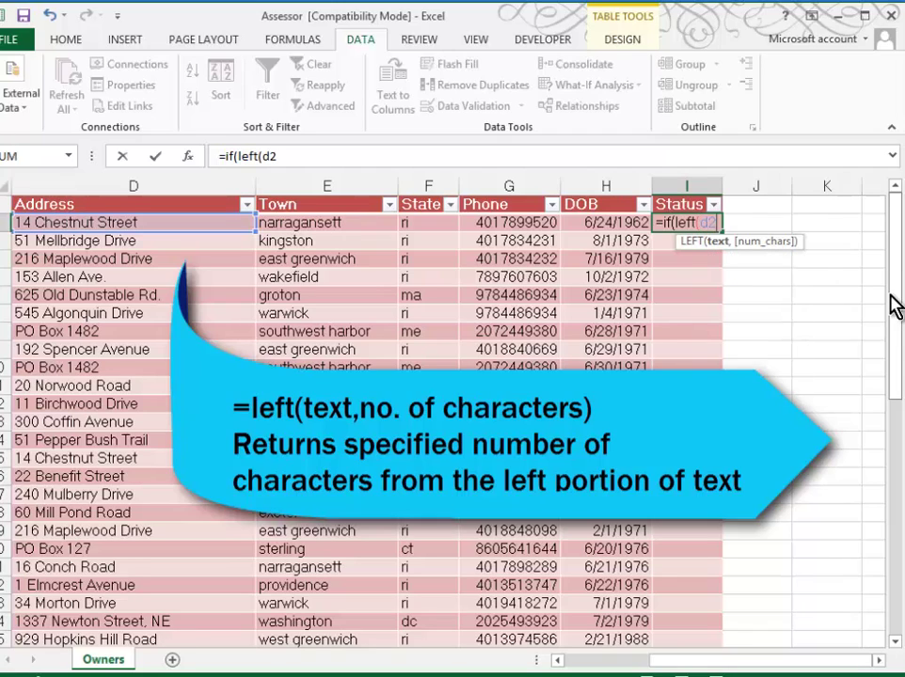
{"action": "type", "text": ","}
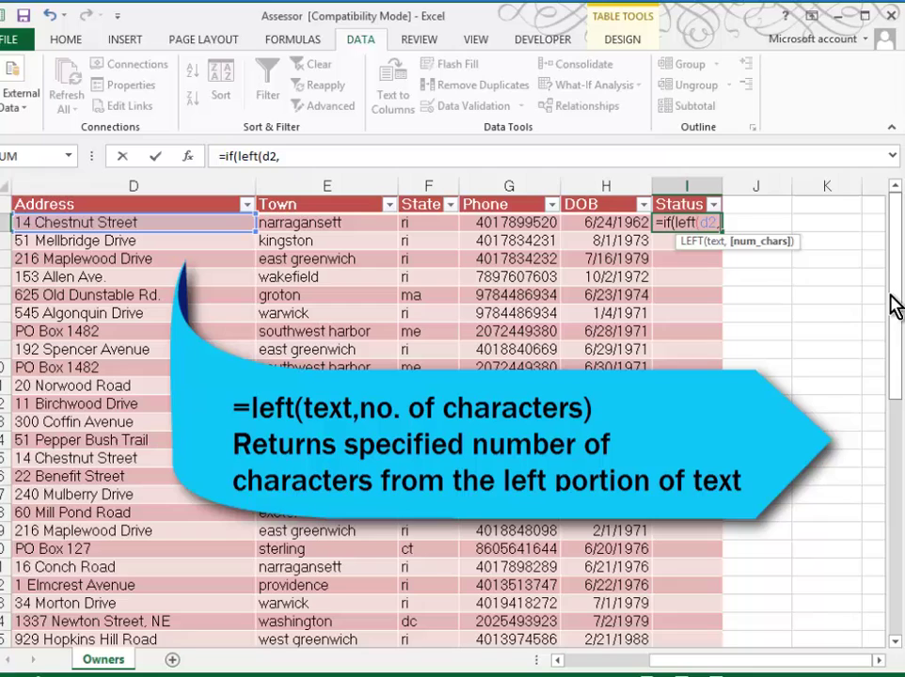
{"action": "type", "text": "6"}
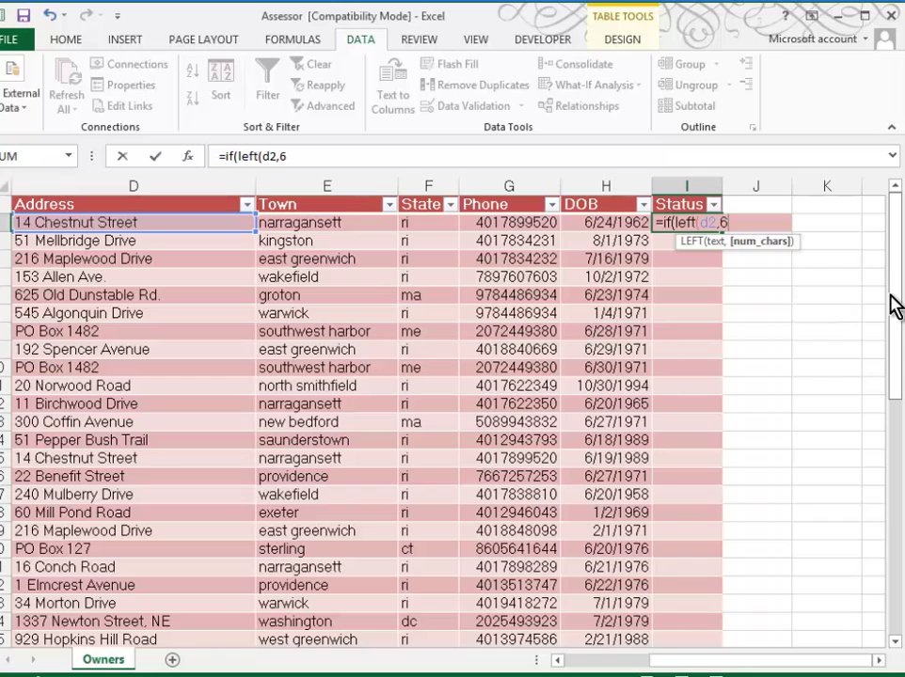
{"action": "type", "text": ")"}
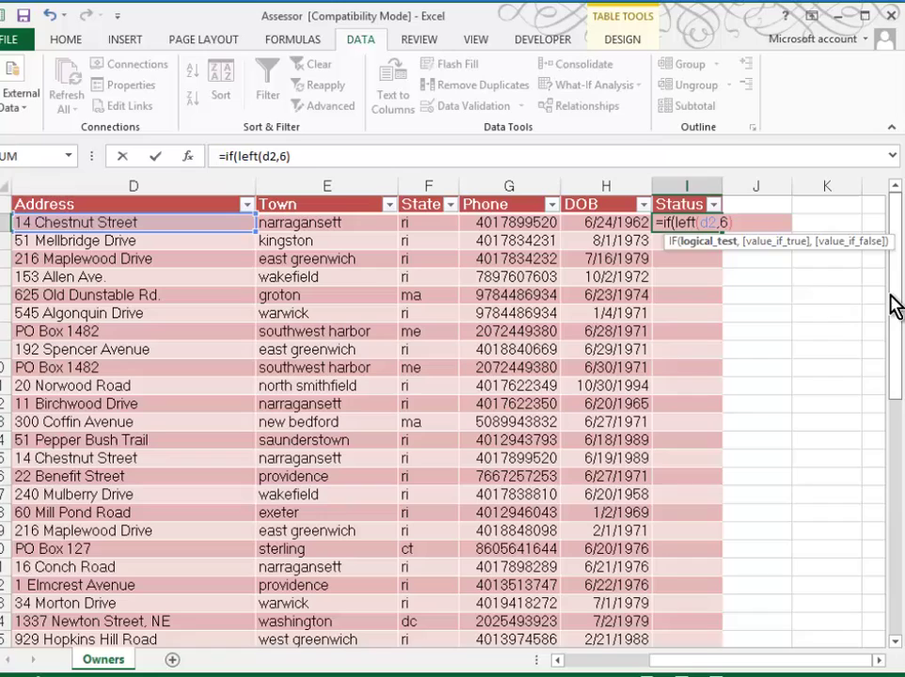
{"action": "type", "text": "=\"PO Box"}
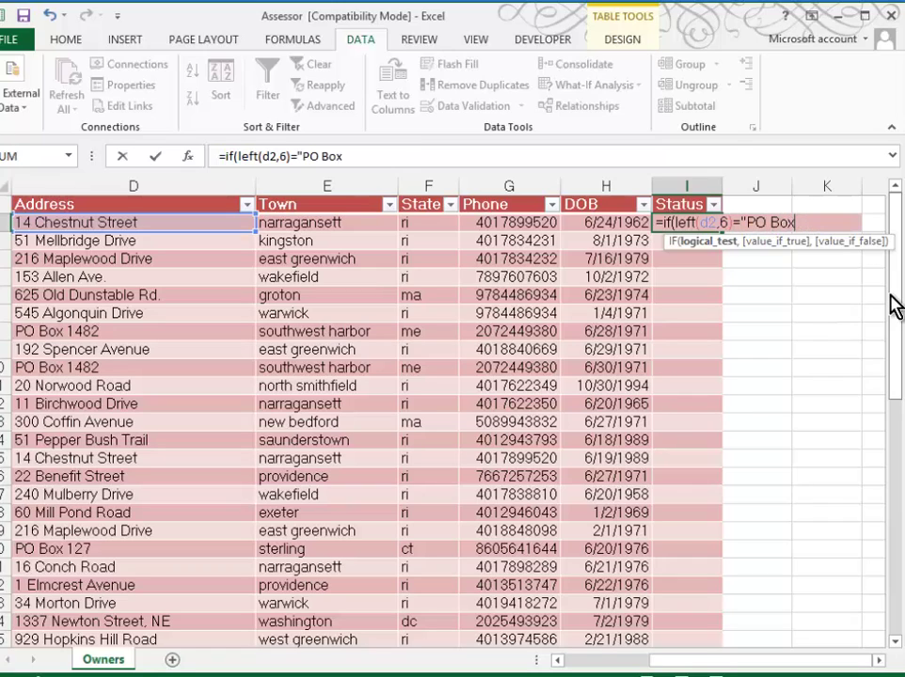
{"action": "type", "text": "\",\"D"}
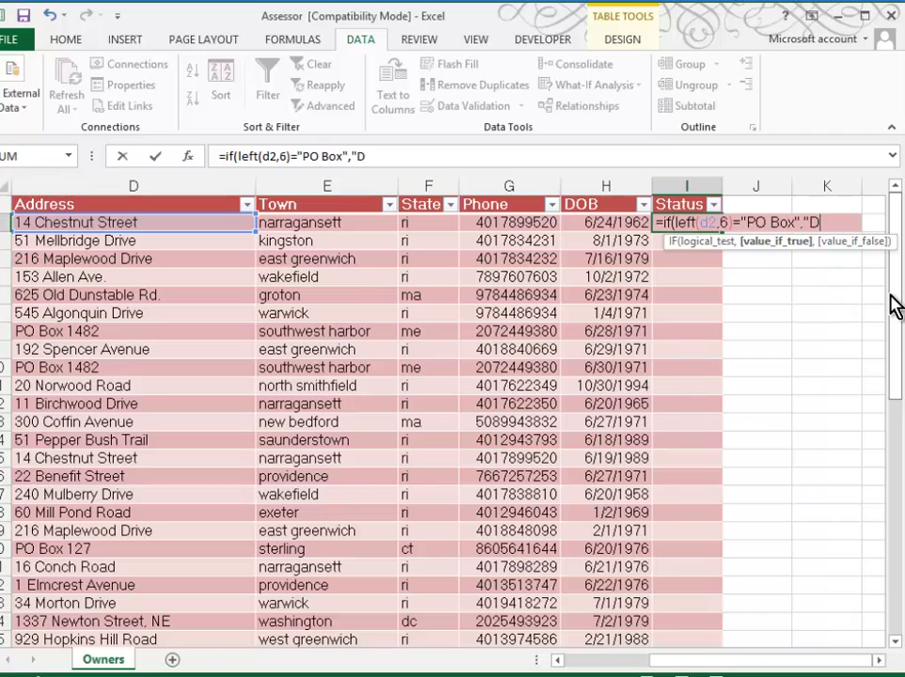
{"action": "type", "text": "iscard"}
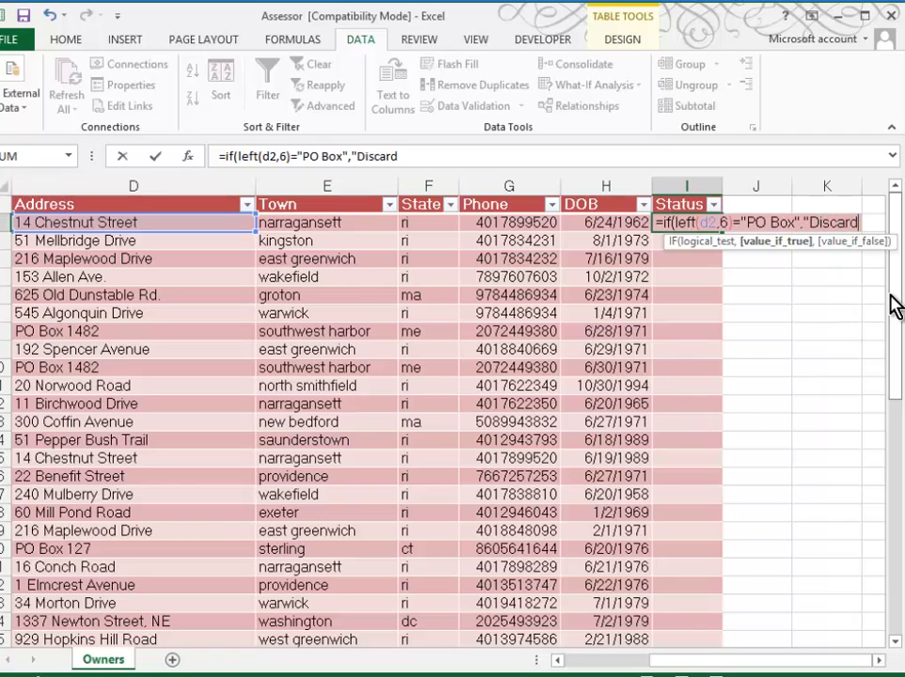
{"action": "type", "text": "\","}
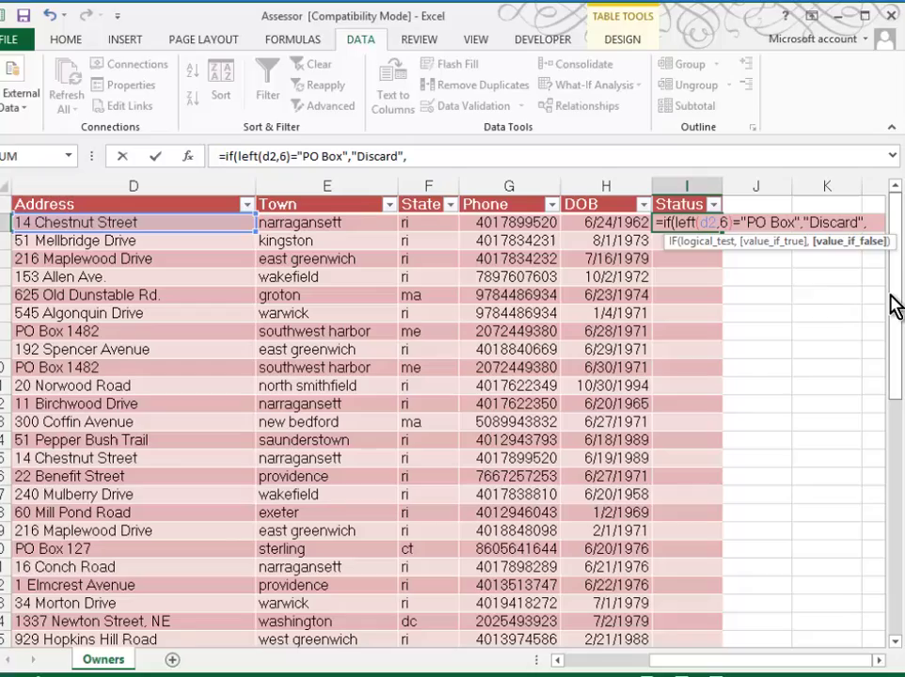
{"action": "type", "text": "\"\")"}
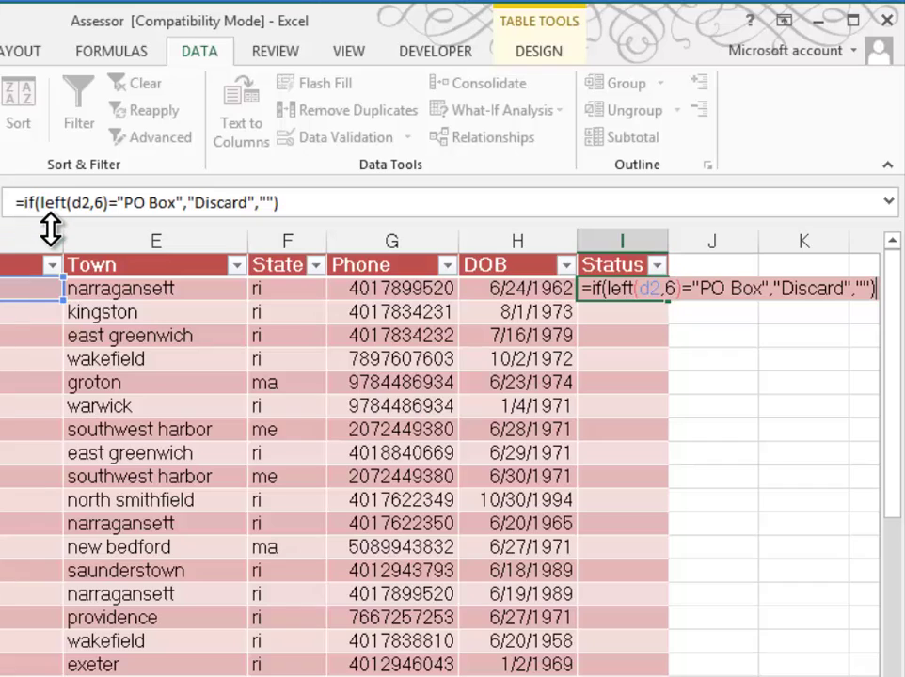
{"action": "key", "text": "Return"}
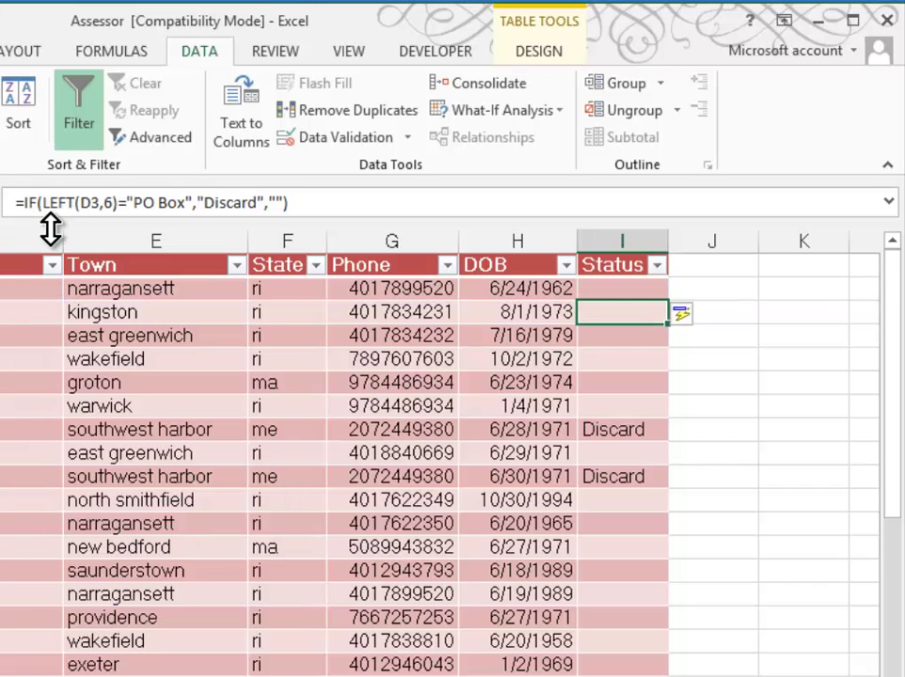
{"action": "left_click", "coordinate": [623, 430]}
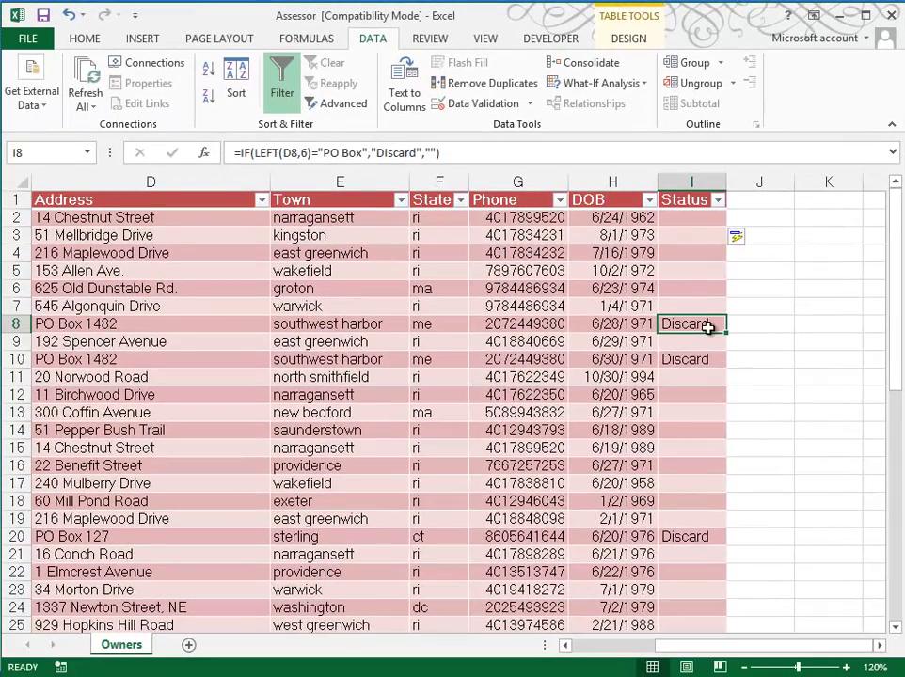
Step: Add a Twn column filled with =PROPER(E2) and auto-fit its width
{"action": "left_click", "coordinate": [762, 200]}
{"action": "type", "text": "Twn"}
{"action": "key", "text": "Return"}
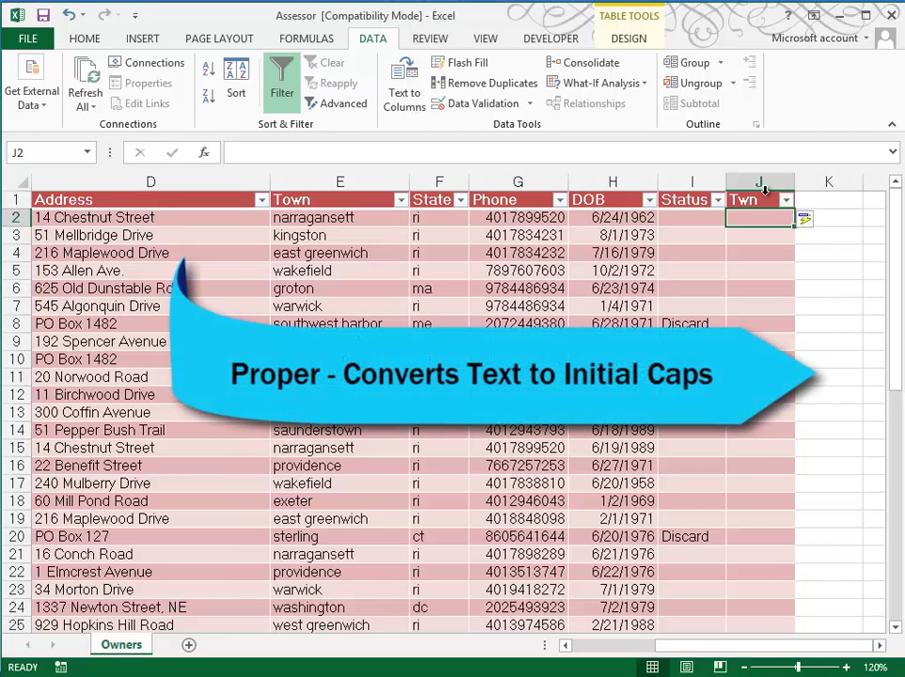
{"action": "type", "text": "="}
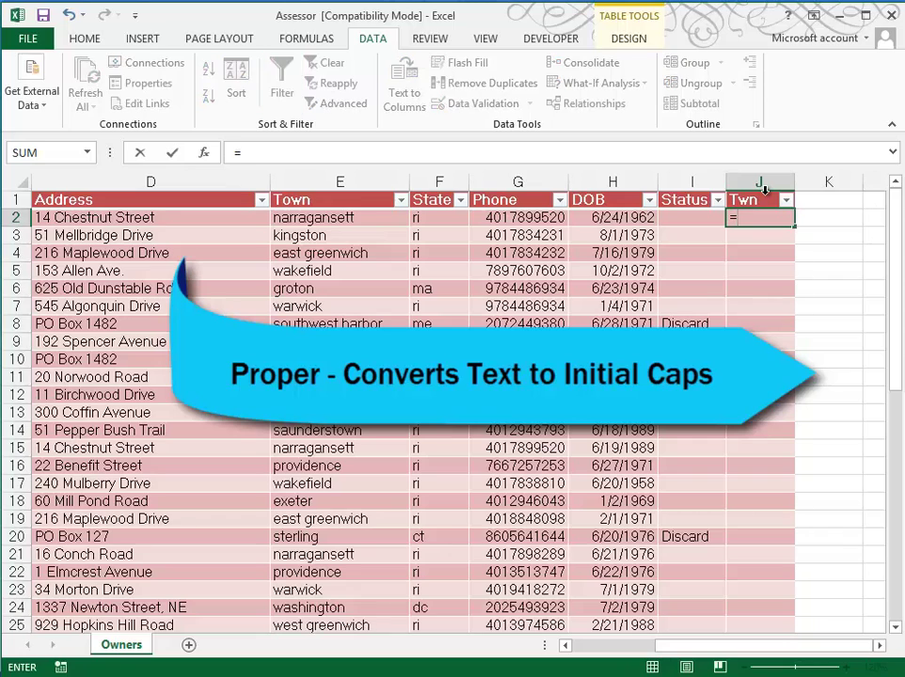
{"action": "type", "text": "Pro"}
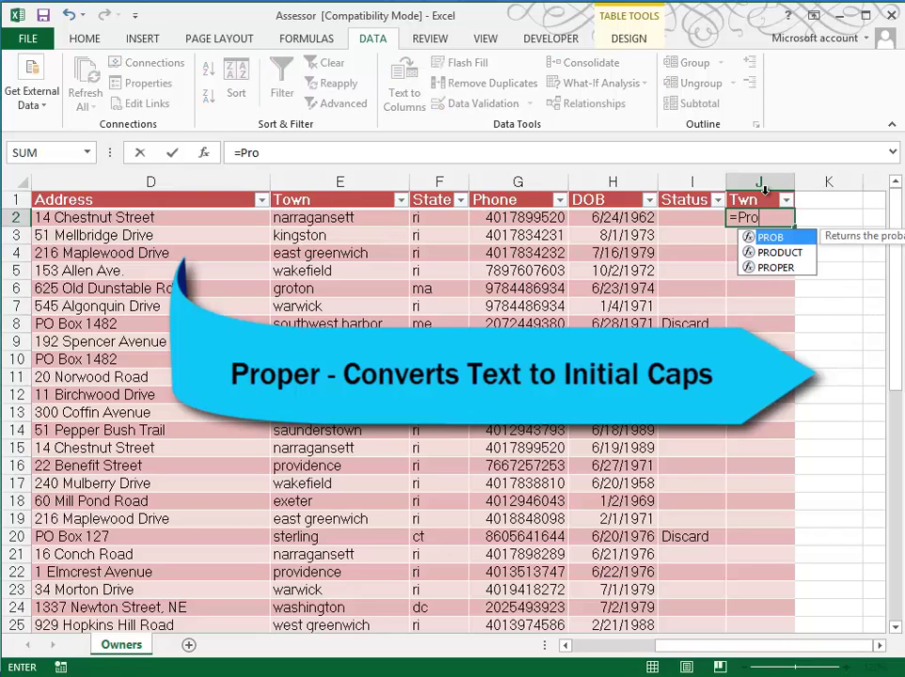
{"action": "type", "text": "per("}
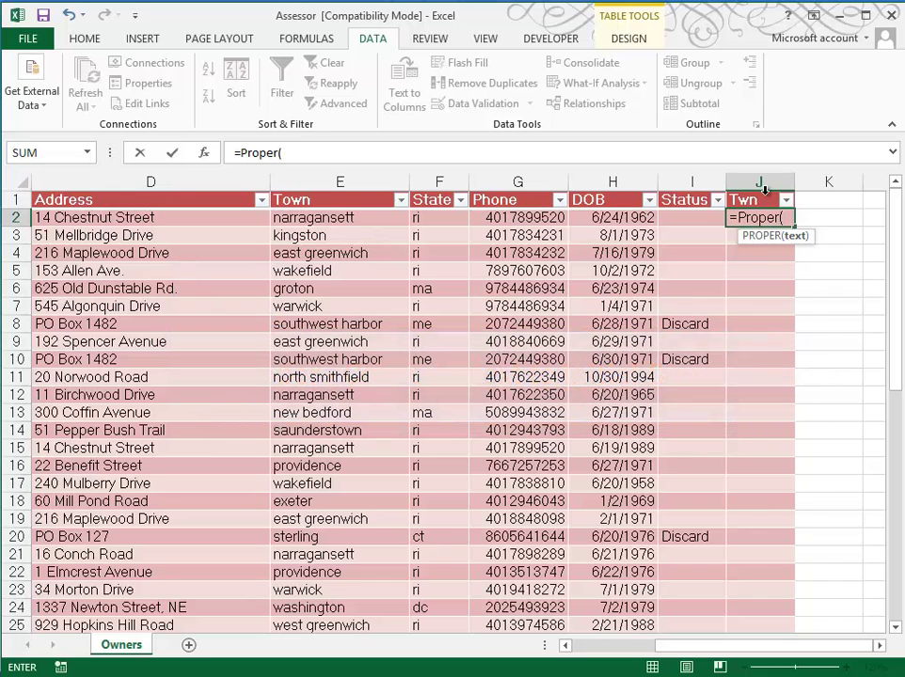
{"action": "type", "text": "e2)"}
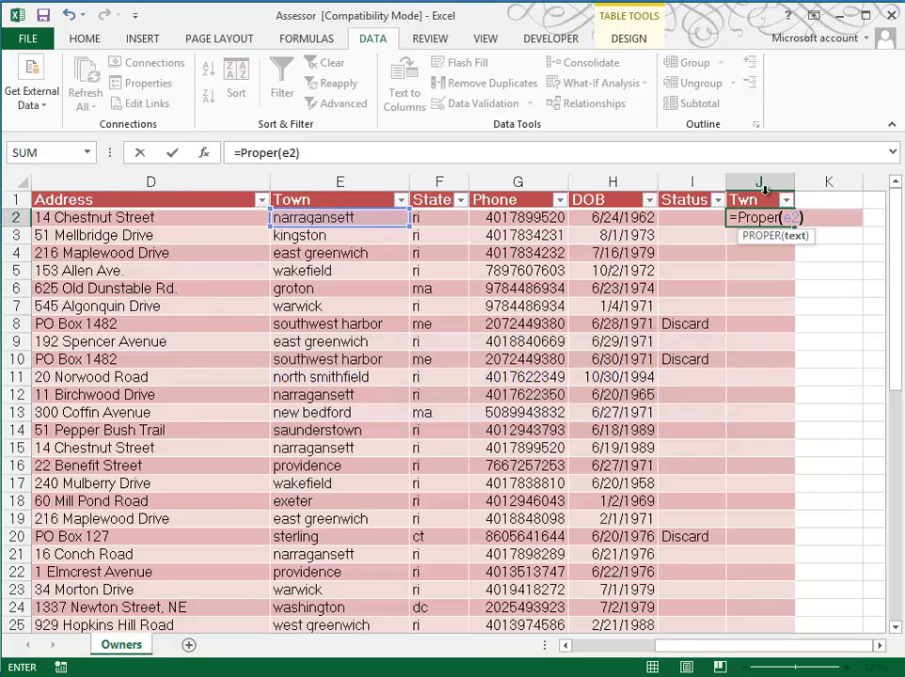
{"action": "key", "text": "Return"}
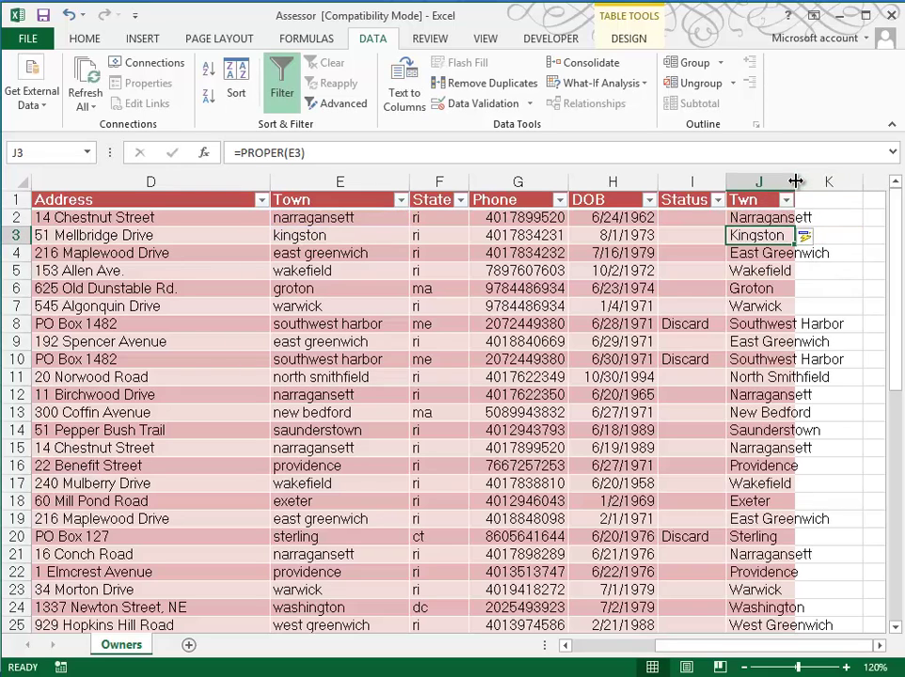
{"action": "double_click", "coordinate": [796, 180]}
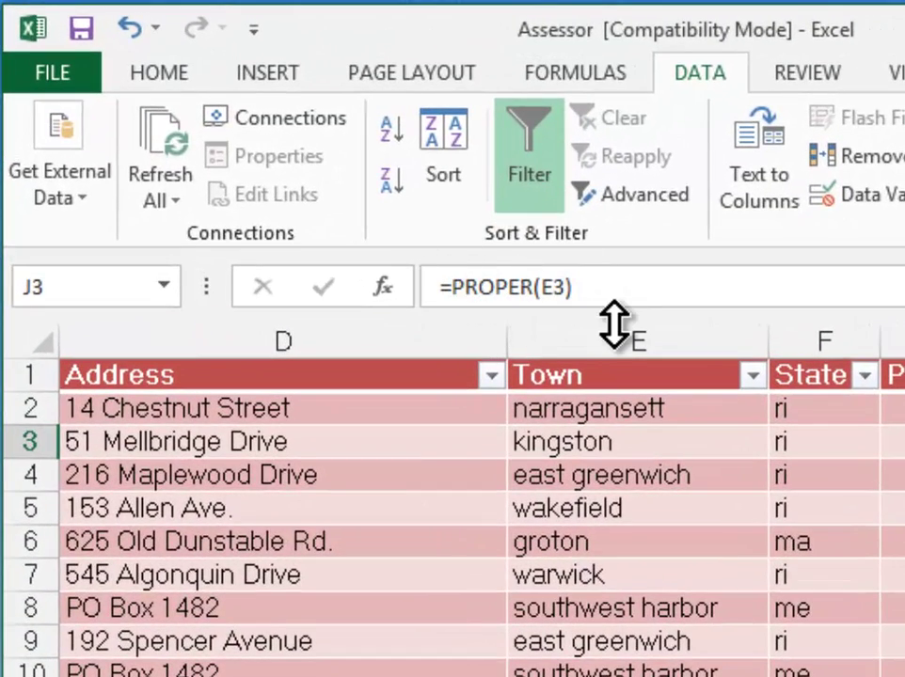
{"action": "left_click", "coordinate": [827, 250]}
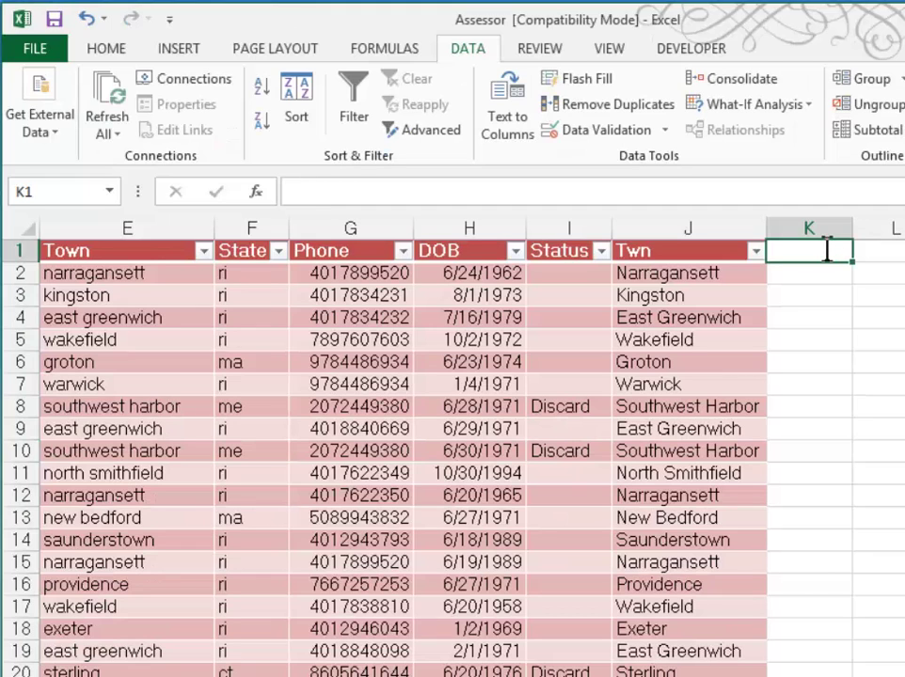
Step: Add a State column whose =UPPER(F2) formula gives codes like RI and MA
{"action": "type", "text": "State"}
{"action": "key", "text": "Return"}
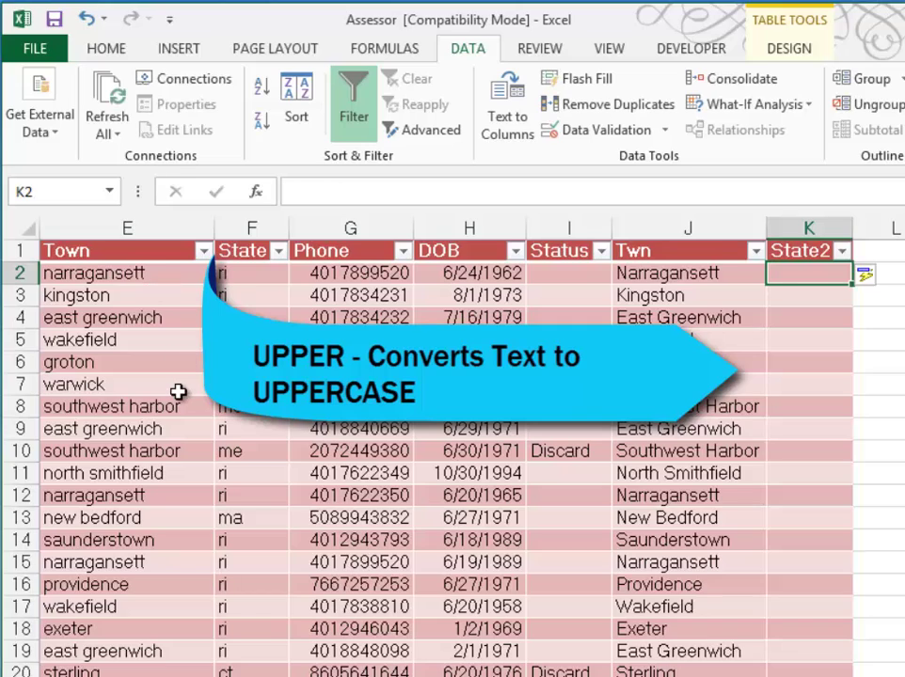
{"action": "type", "text": "="}
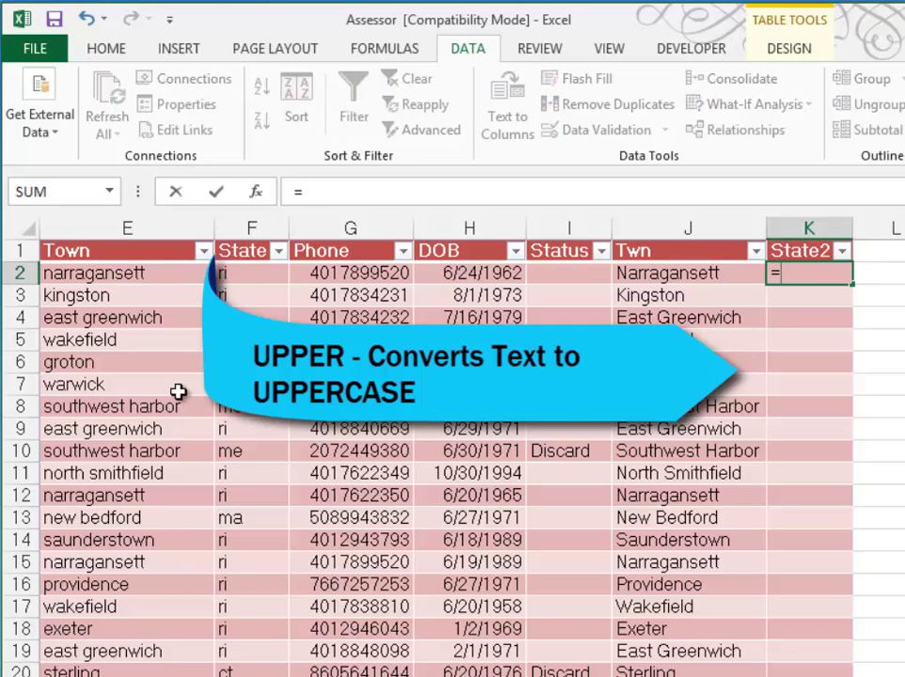
{"action": "type", "text": "Upper("}
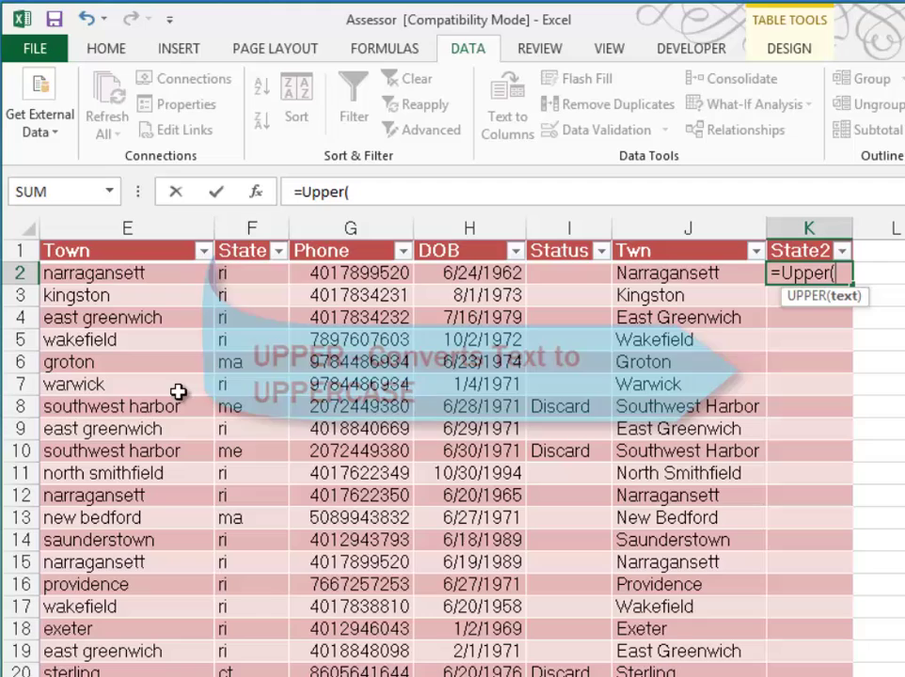
{"action": "left_click", "coordinate": [243, 275]}
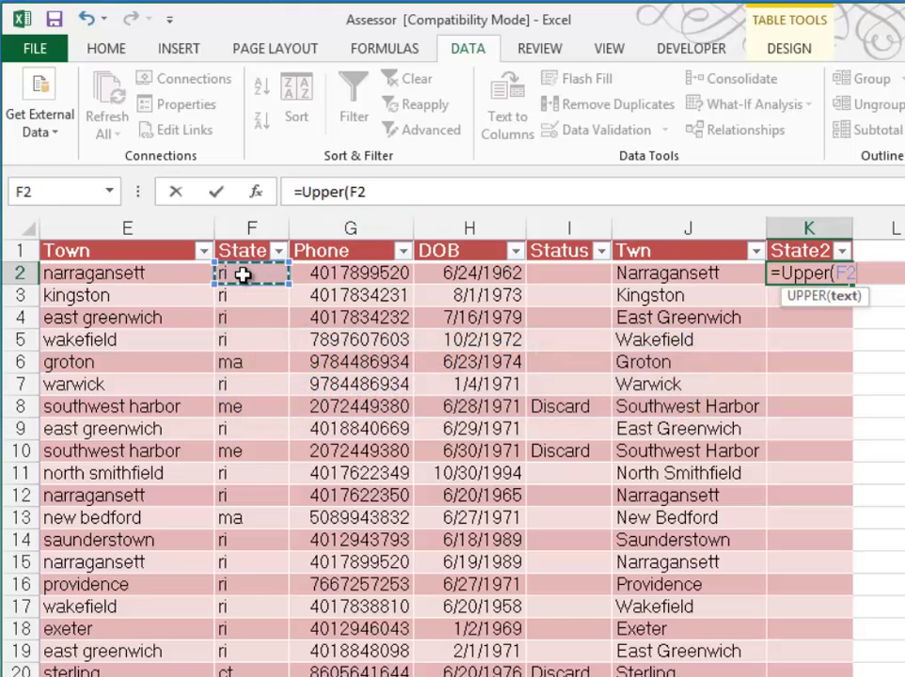
{"action": "type", "text": ")"}
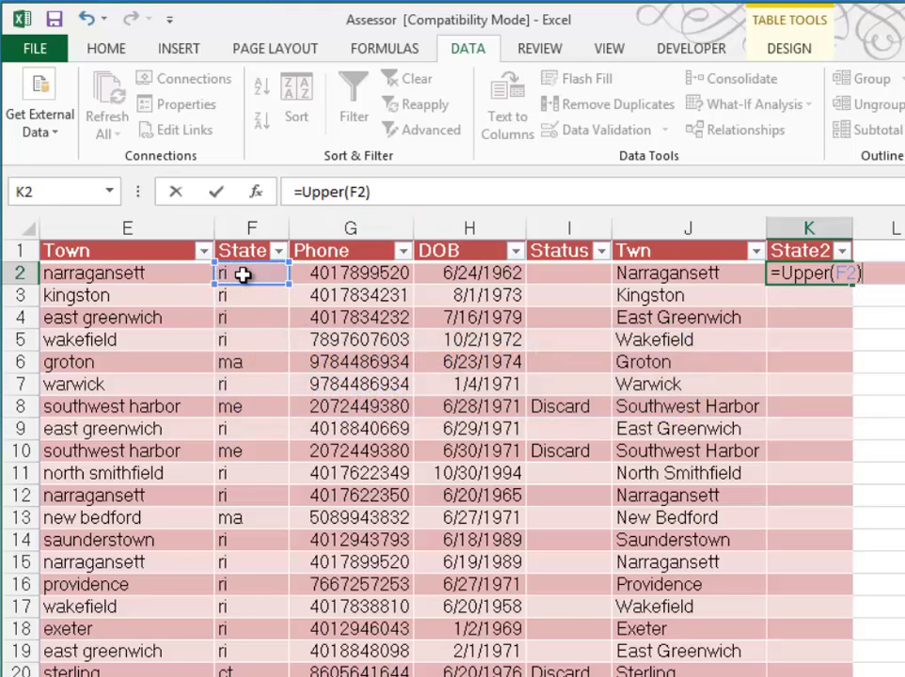
{"action": "key", "text": "Return"}
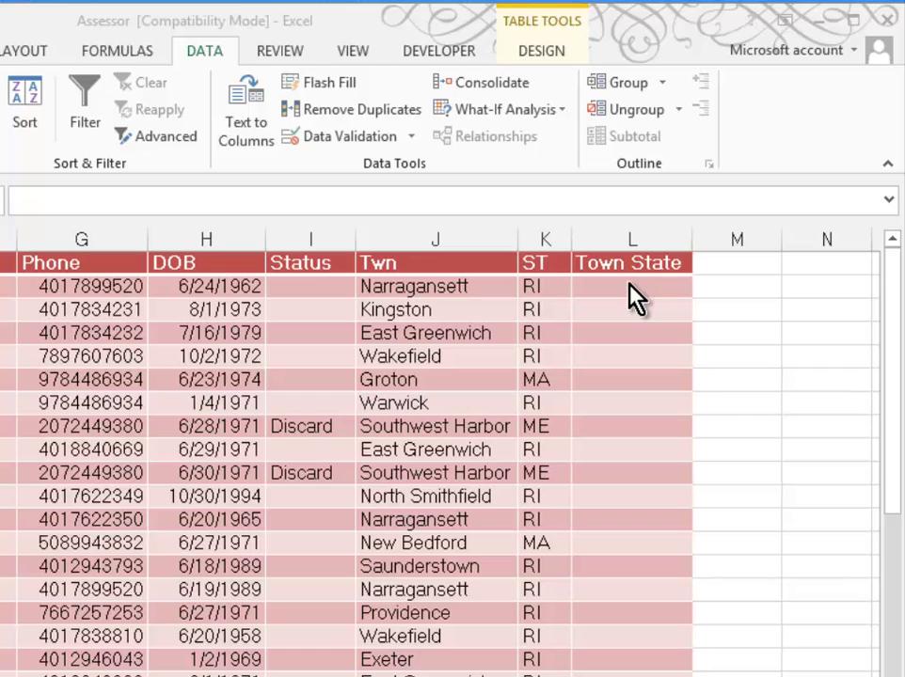
Step: Fill Town State with =J2&", "&K2 and widen it to show entries like 'Kingston, RI'
{"action": "left_click", "coordinate": [636, 299]}
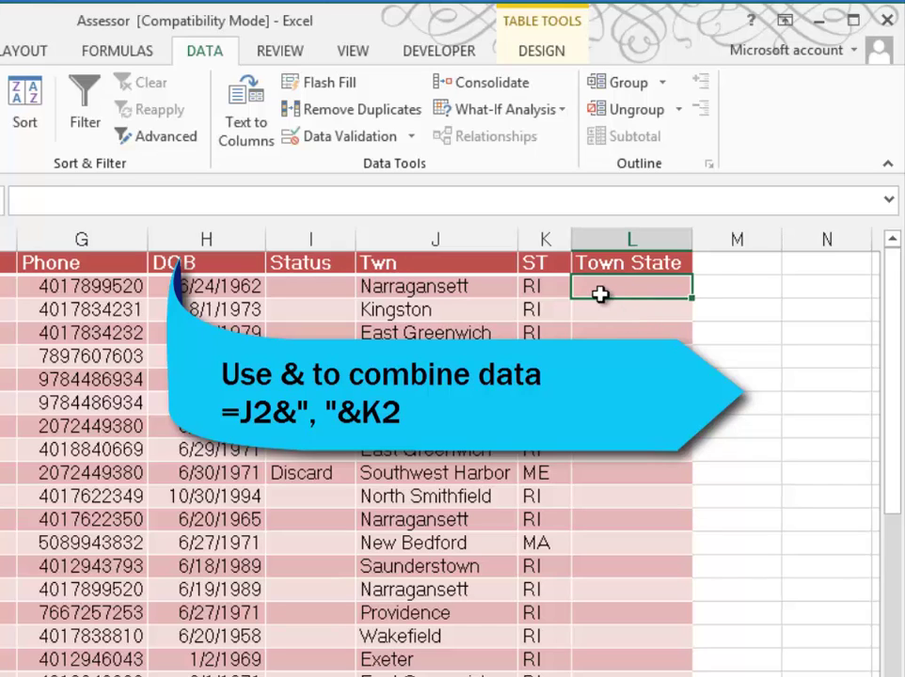
{"action": "type", "text": "=j2&\", \"&K2"}
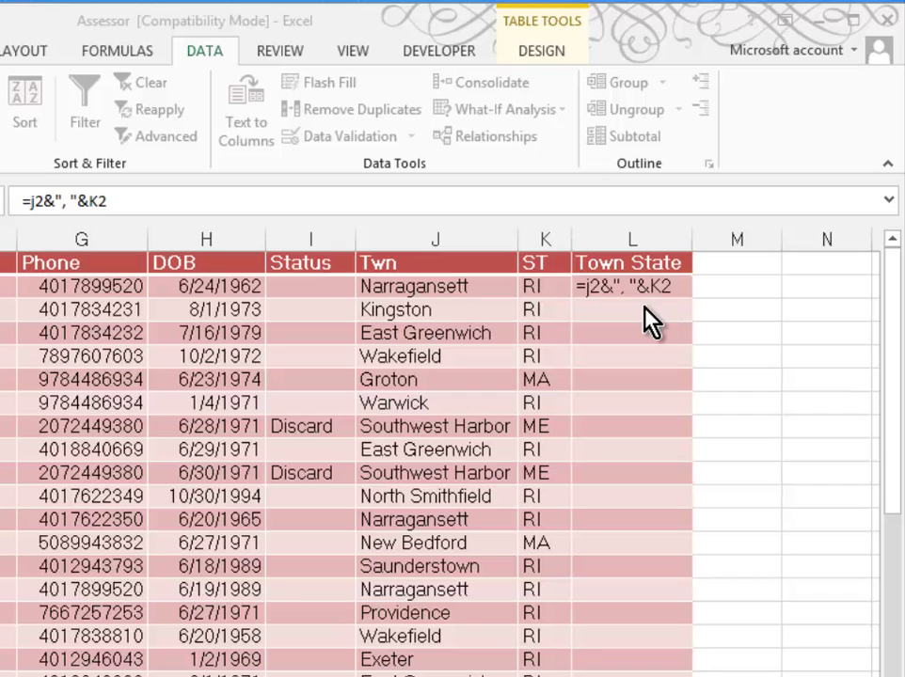
{"action": "key", "text": "Return"}
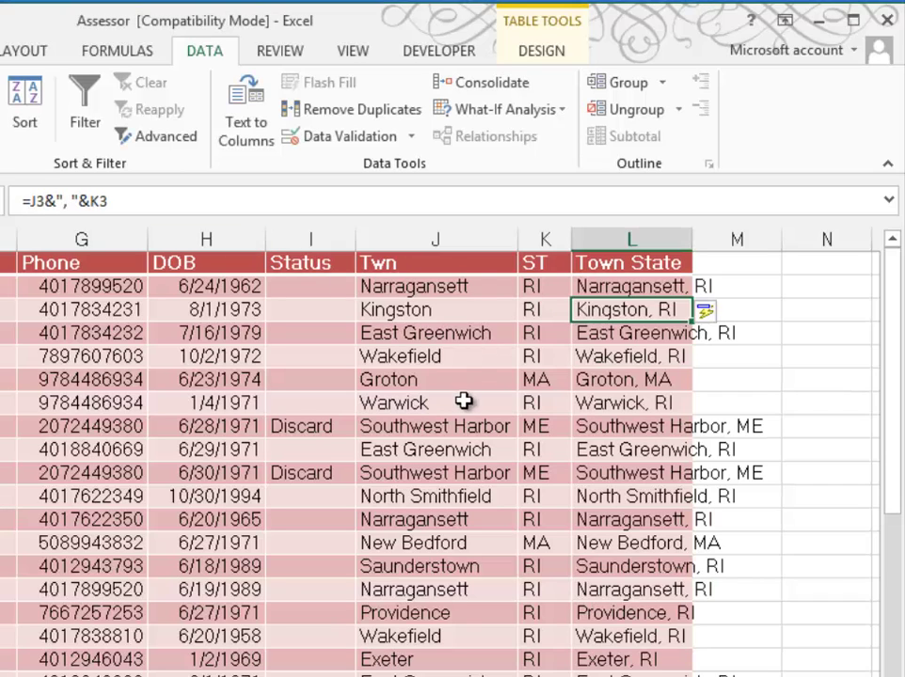
{"action": "left_click_drag", "start_coordinate": [693, 243], "coordinate": [775, 250]}
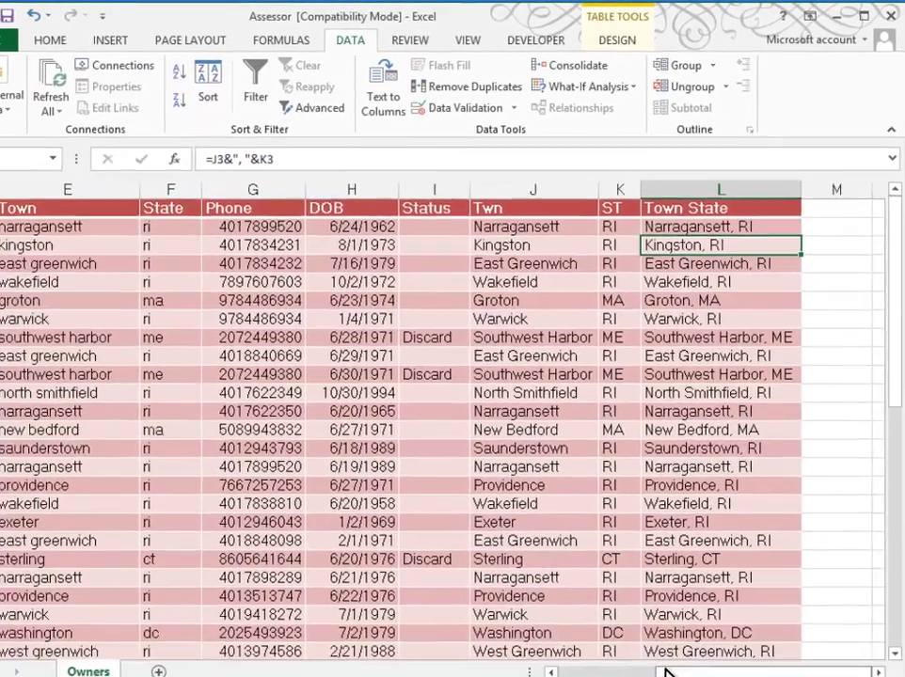
{"action": "left_click_drag", "start_coordinate": [665, 672], "coordinate": [567, 675]}
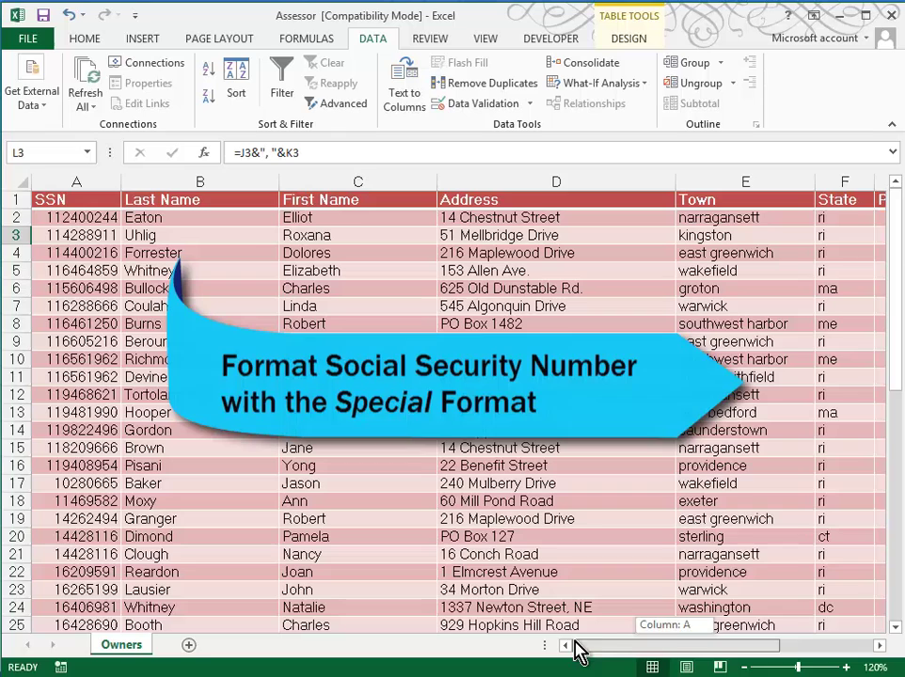
Step: Apply the Special Social Security Number format (000-00-0000) to column A
{"action": "left_click", "coordinate": [76, 180]}
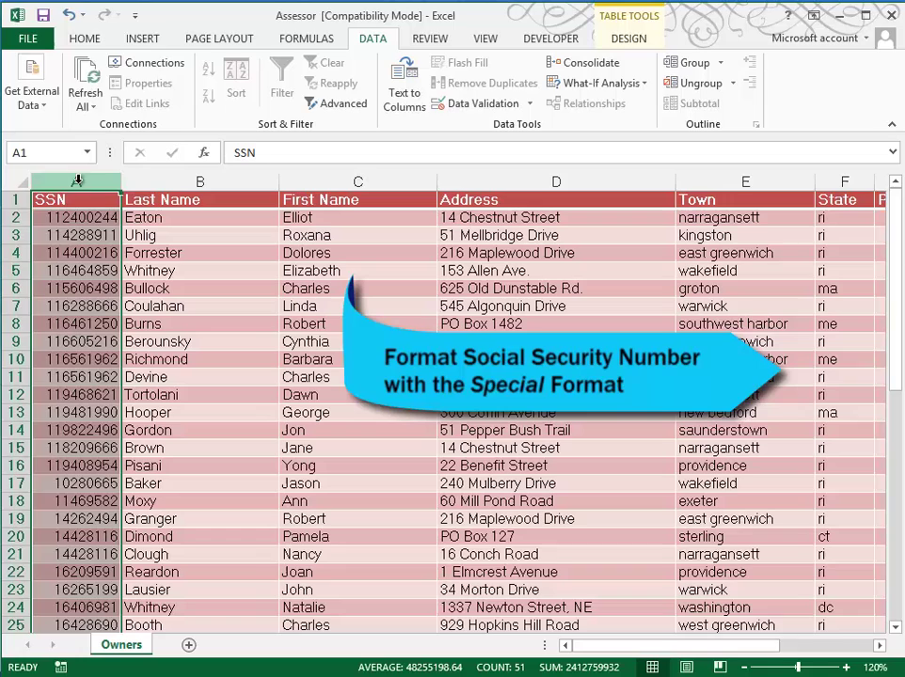
{"action": "left_click", "coordinate": [85, 38]}
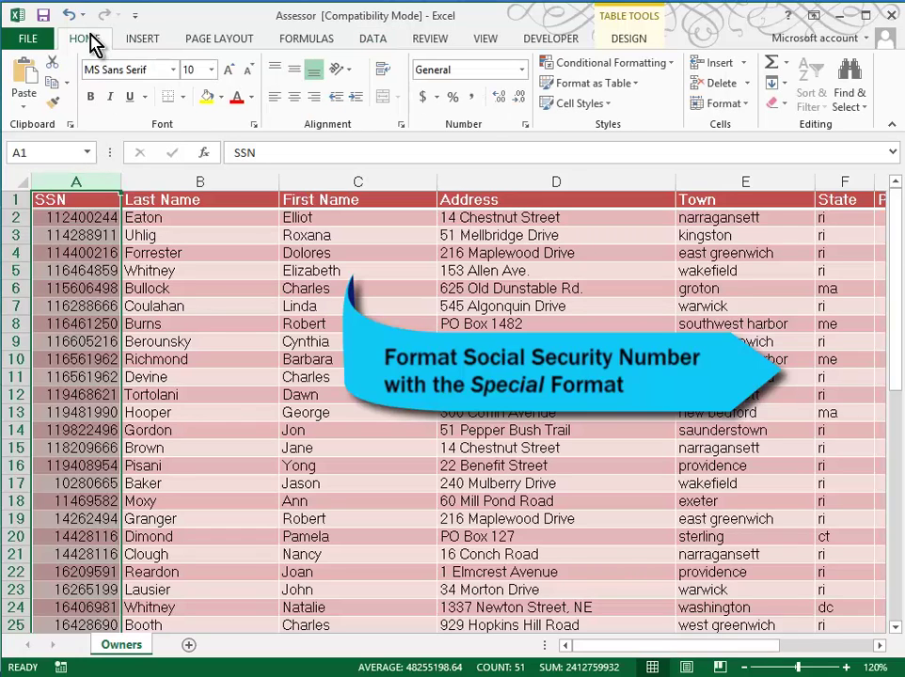
{"action": "left_click", "coordinate": [525, 124]}
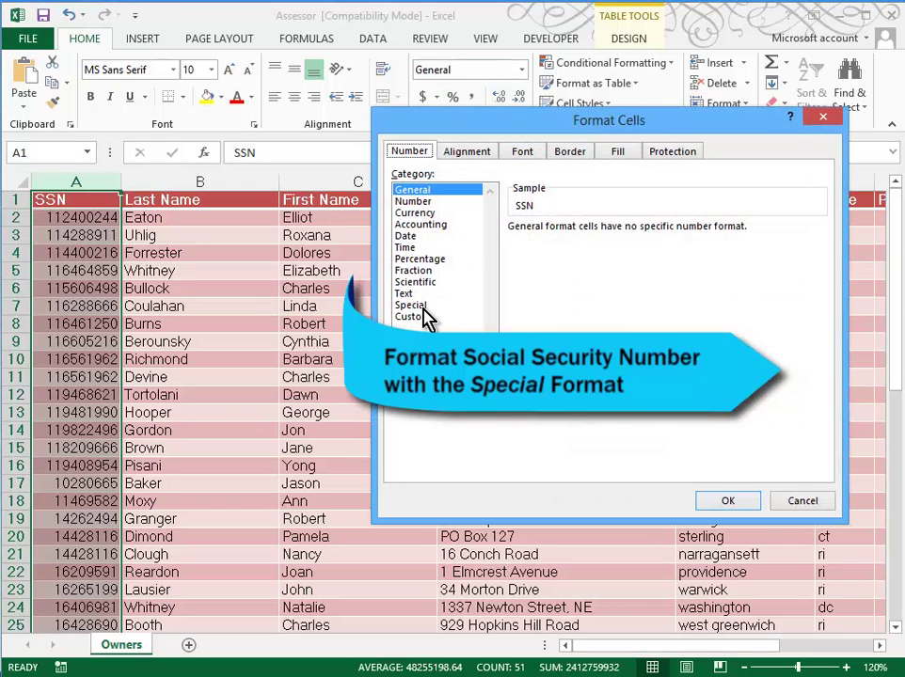
{"action": "left_click", "coordinate": [427, 306]}
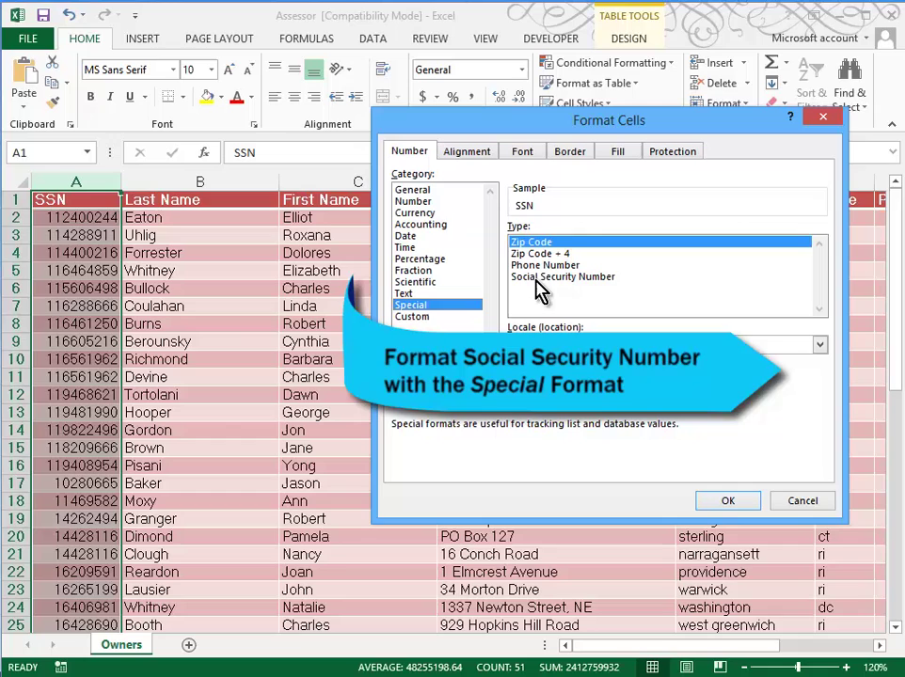
{"action": "left_click", "coordinate": [540, 277]}
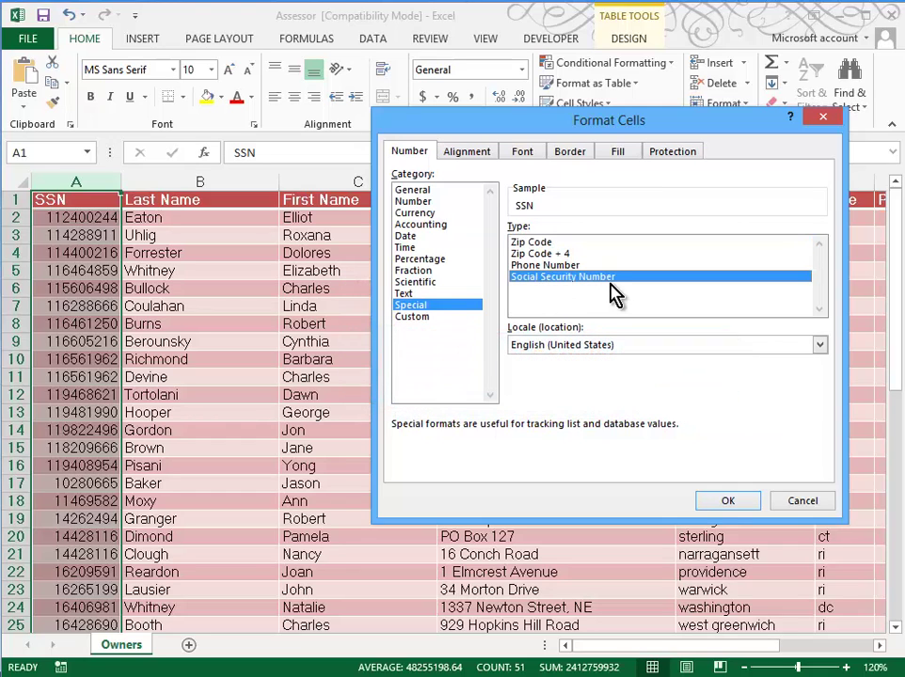
{"action": "left_click", "coordinate": [728, 506]}
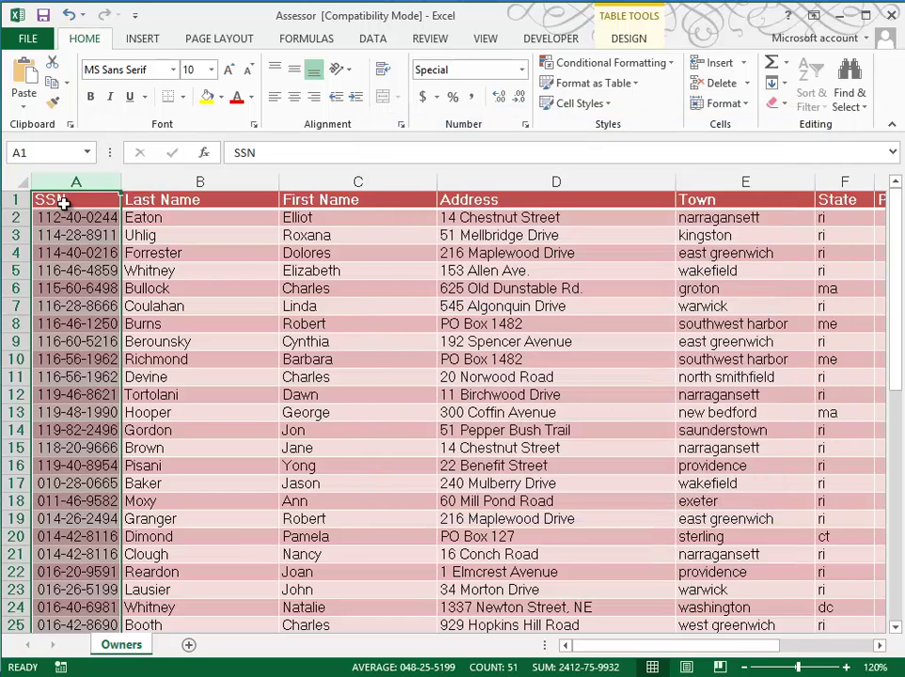
{"action": "left_click", "coordinate": [68, 217]}
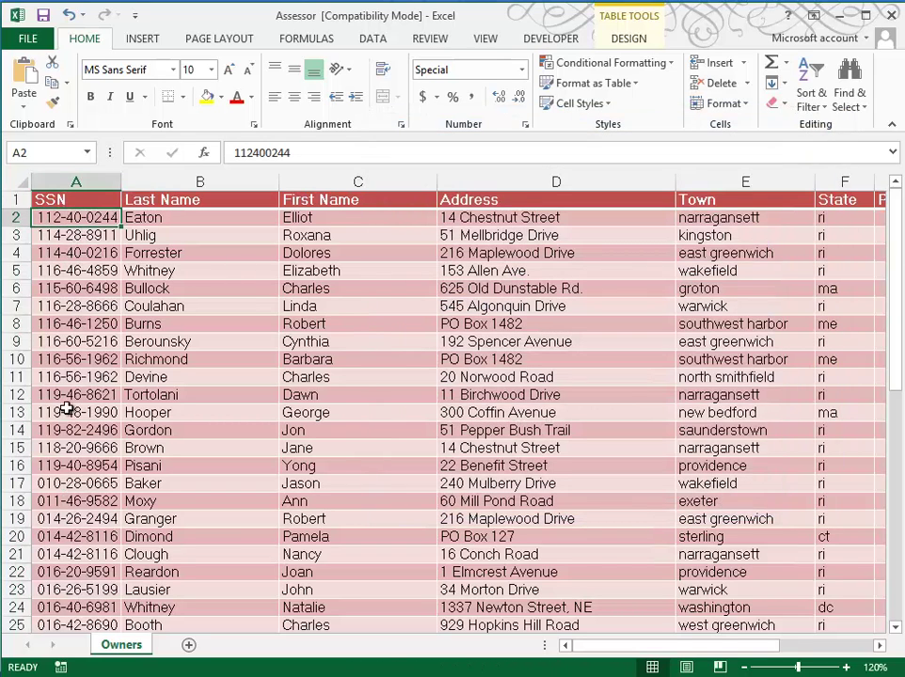